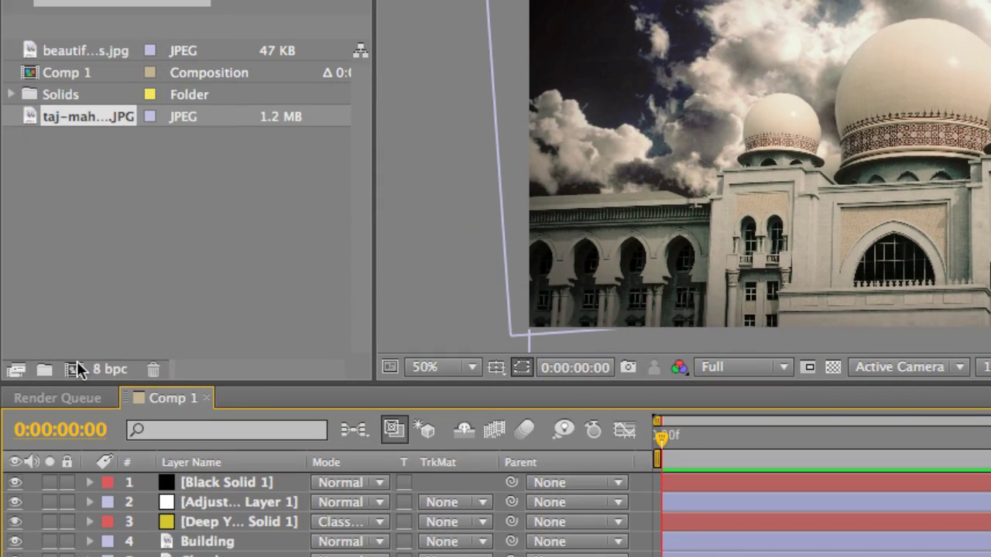
Create a 1280×720 Comp 2 and copy the Building and Clouds layers from Comp 1.
{"action": "left_click", "coordinate": [75, 371]}
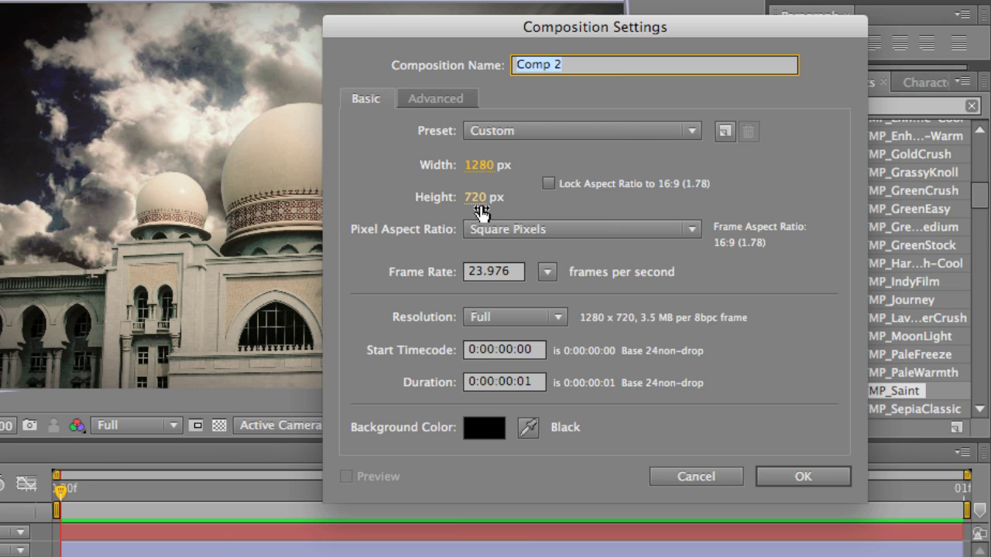
{"action": "left_click", "coordinate": [825, 476]}
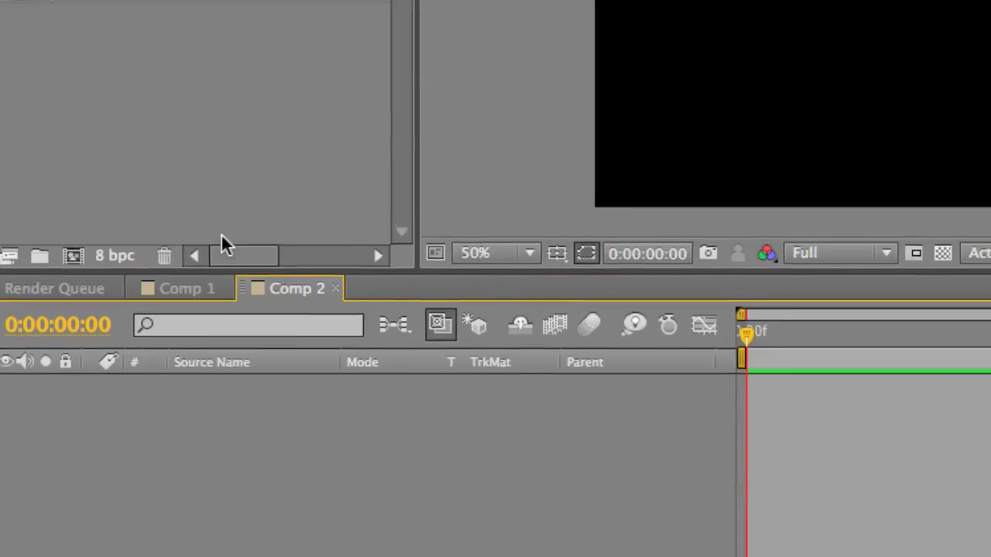
{"action": "left_click", "coordinate": [195, 289]}
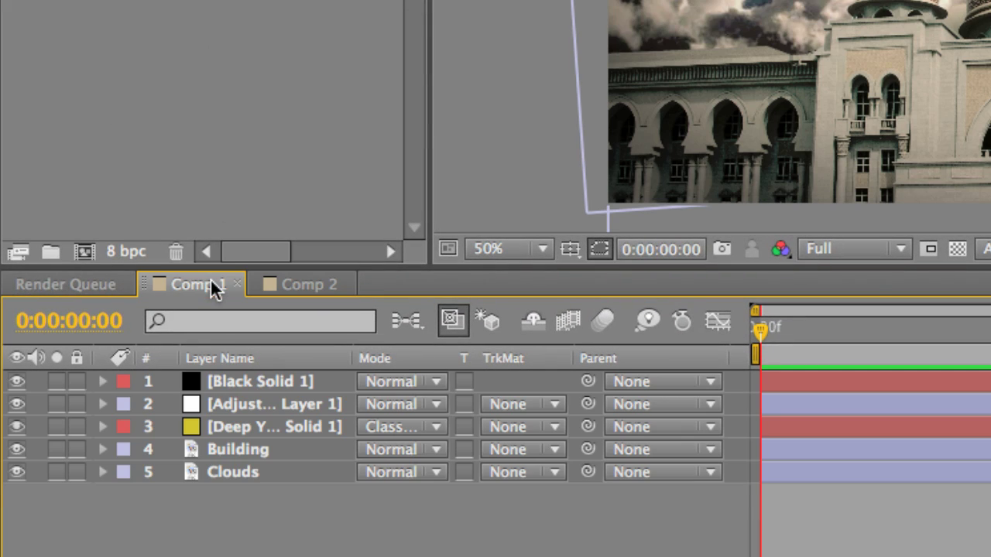
{"action": "left_click", "coordinate": [257, 469]}
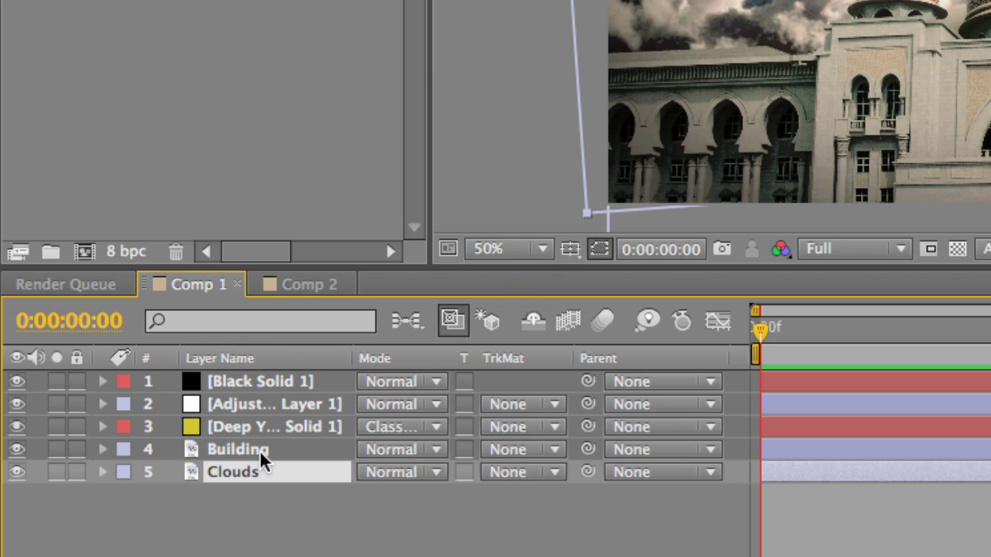
{"action": "left_click", "coordinate": [259, 450], "text": "shift"}
{"action": "key", "text": "super+c"}
Paste both layers into Comp 2 and place the building layer above the clouds.
{"action": "left_click", "coordinate": [283, 286]}
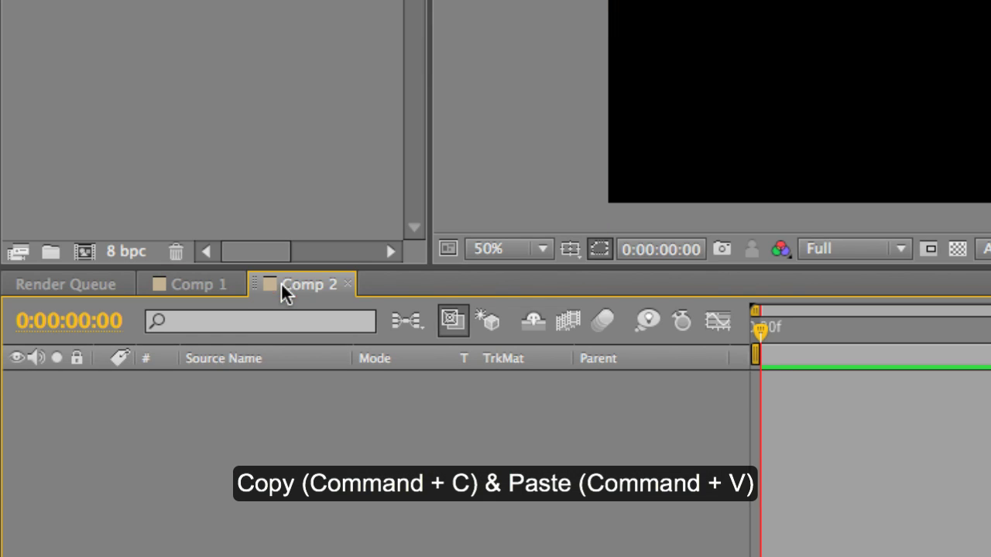
{"action": "key", "text": "super+v"}
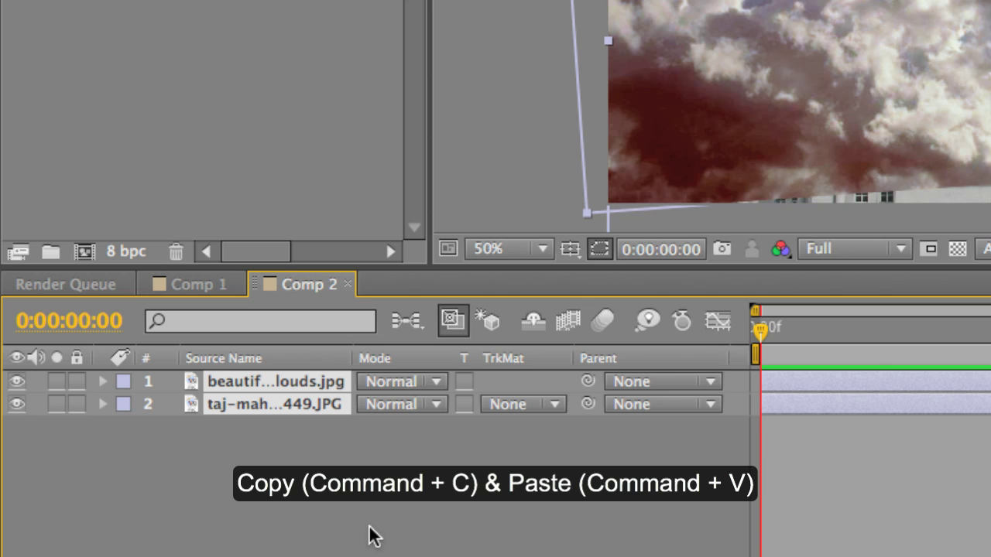
{"action": "left_click", "coordinate": [333, 513]}
{"action": "left_click_drag", "start_coordinate": [244, 404], "coordinate": [242, 372]}
{"action": "left_click", "coordinate": [306, 488]}
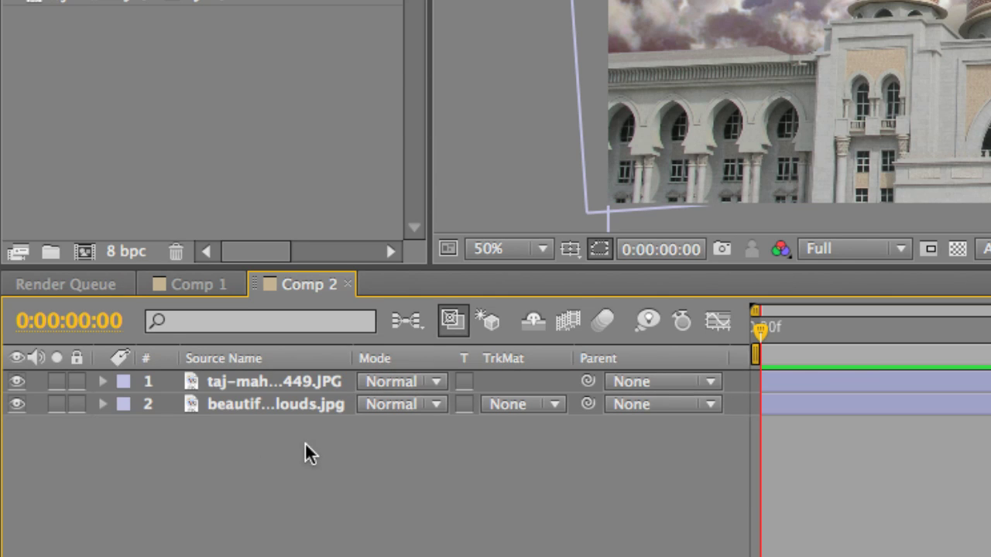
Turn off the building layer's Exposure and Roto Brush effects.
{"action": "left_click", "coordinate": [310, 384]}
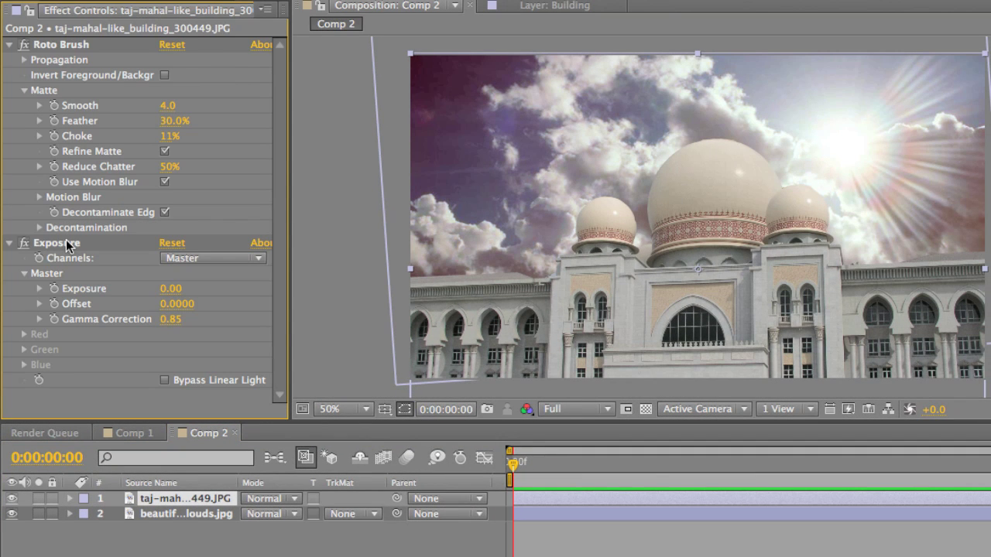
{"action": "left_click", "coordinate": [25, 243]}
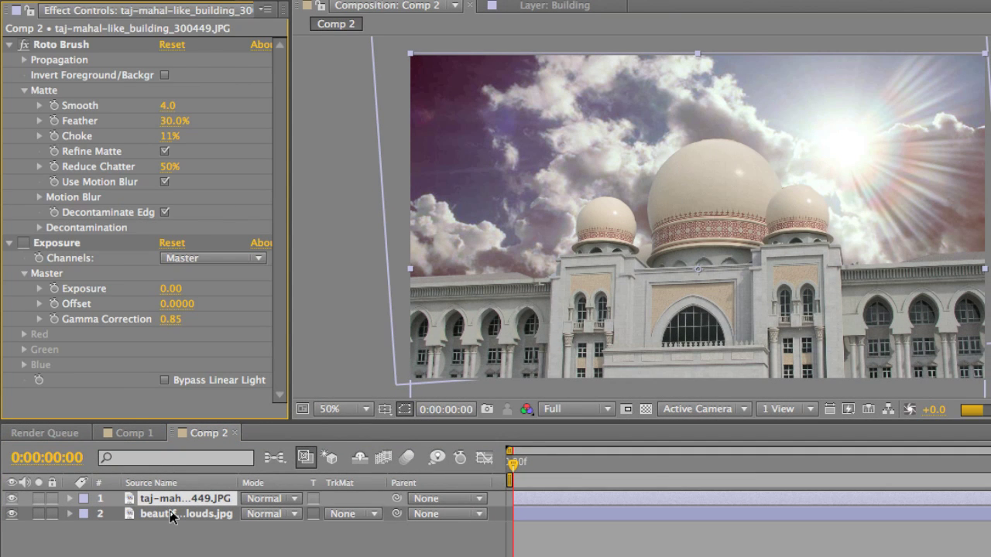
{"action": "left_click", "coordinate": [24, 44]}
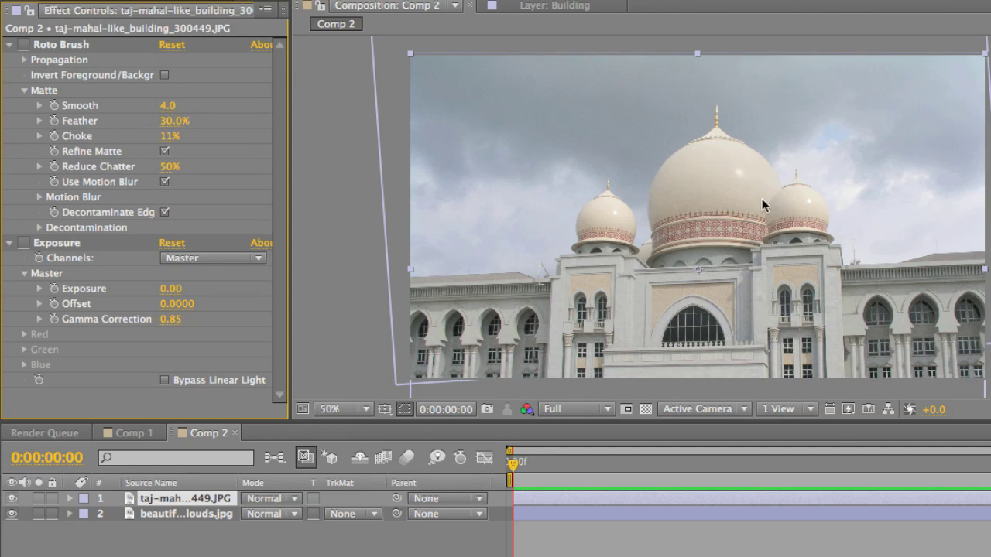
Delete the Levels effect from the clouds layer.
{"action": "left_click", "coordinate": [178, 517]}
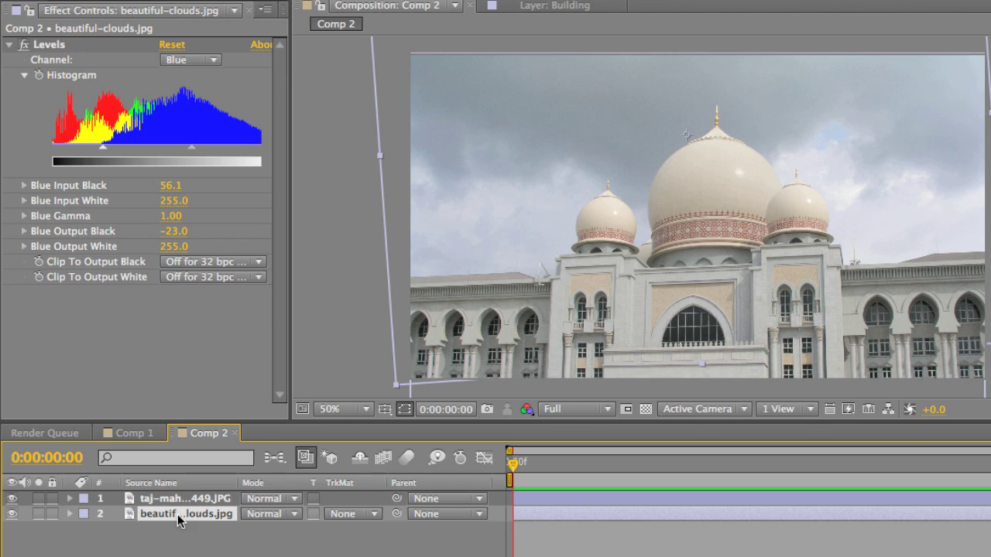
{"action": "left_click", "coordinate": [24, 45]}
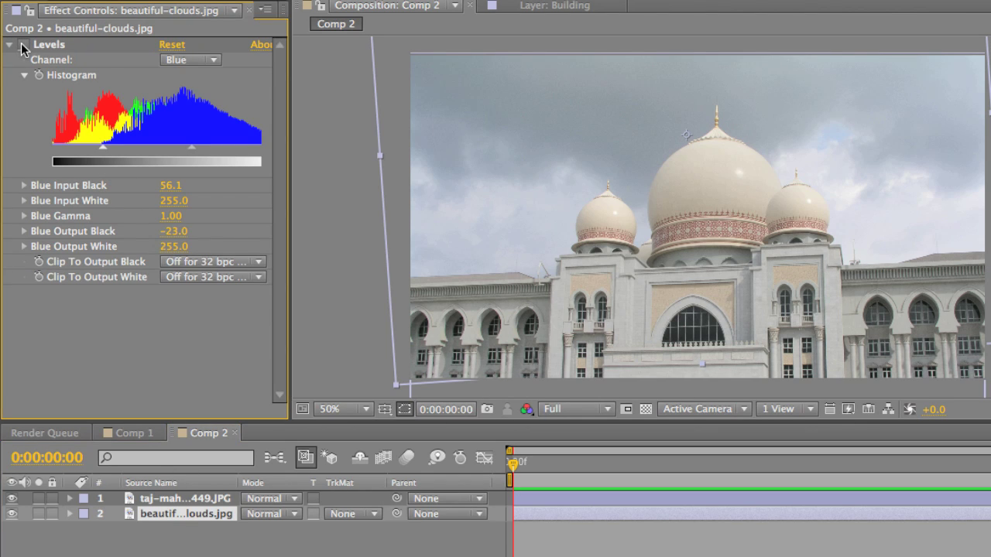
{"action": "left_click", "coordinate": [60, 47]}
{"action": "key", "text": "Delete"}
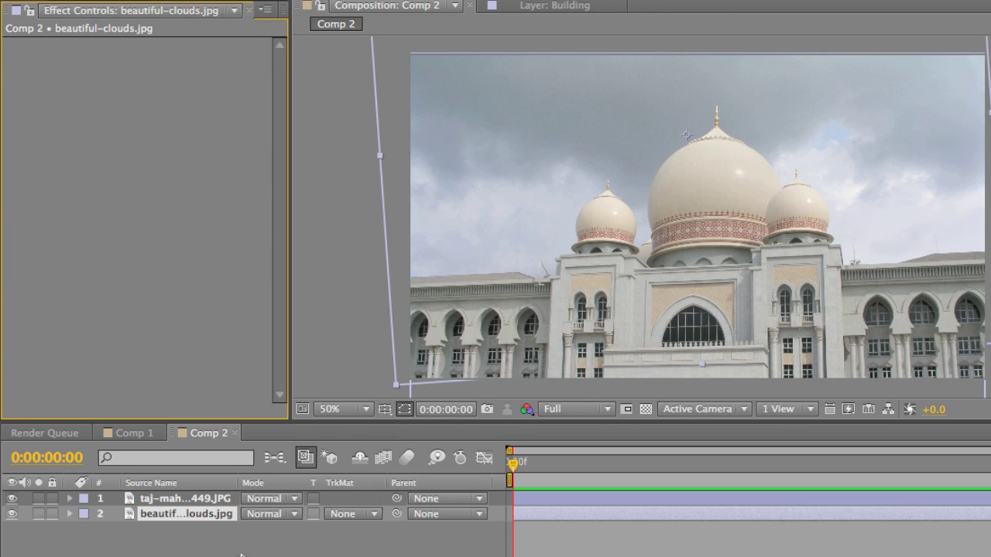
{"action": "left_click", "coordinate": [223, 534]}
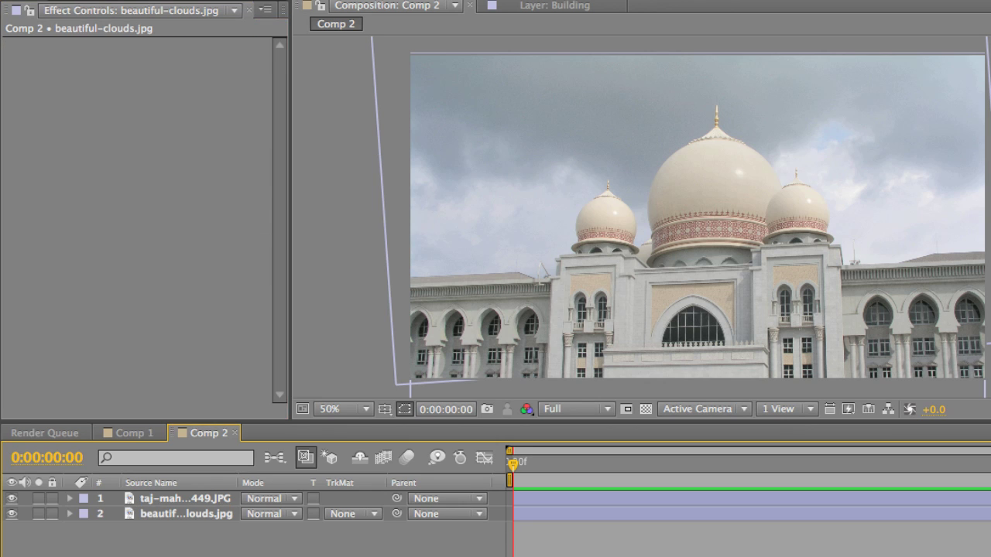
{"action": "left_click", "coordinate": [220, 513]}
{"action": "left_click", "coordinate": [208, 505]}
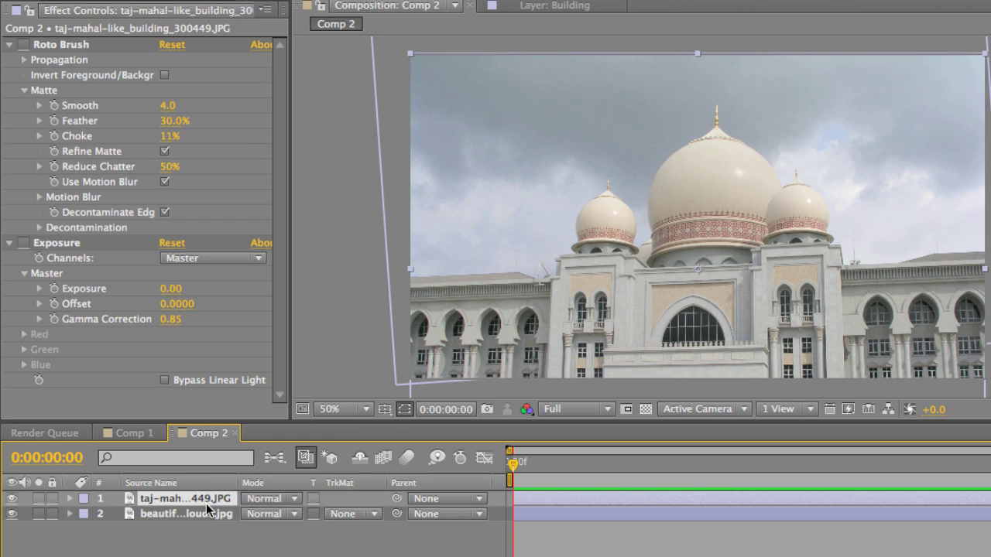
{"action": "left_click", "coordinate": [11, 500]}
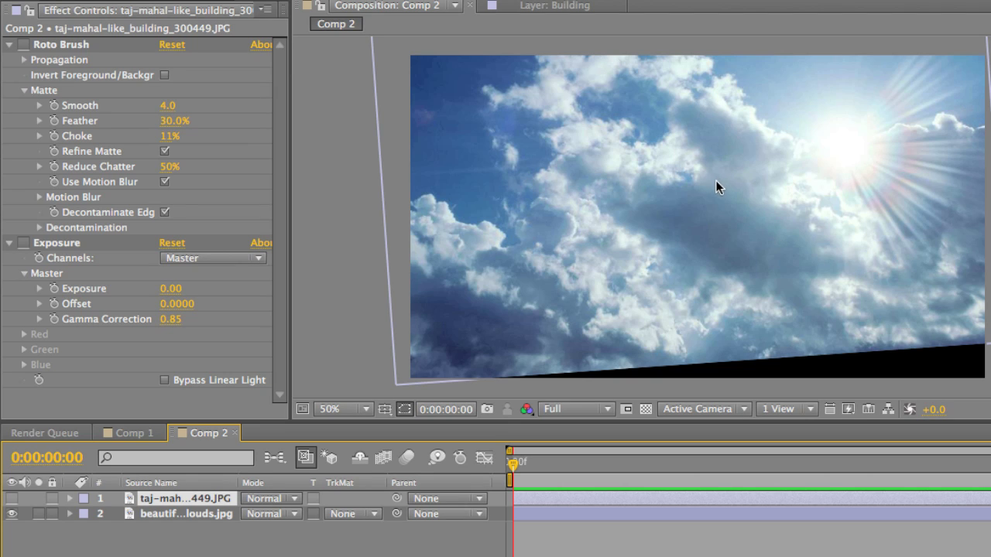
{"action": "left_click", "coordinate": [11, 499]}
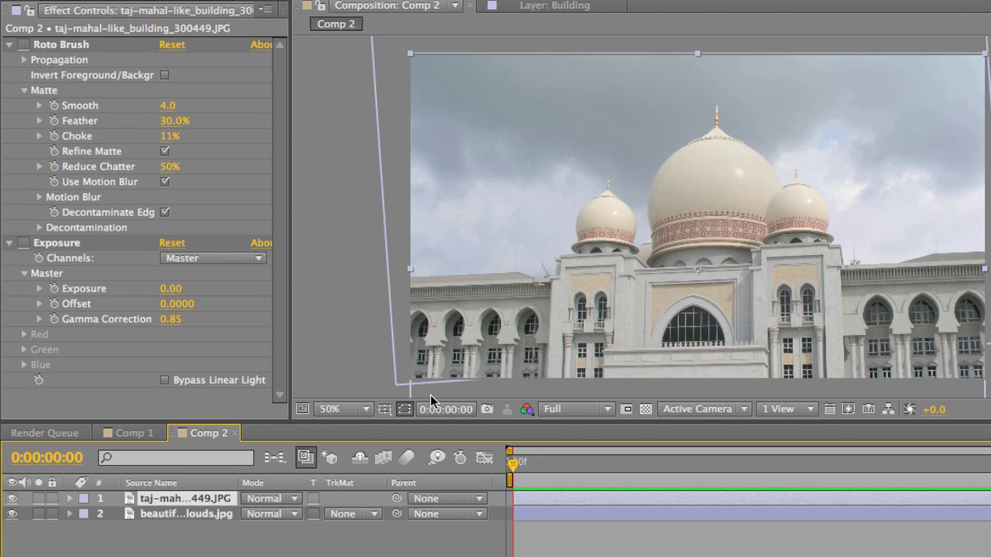
Re-enable the building's Roto Brush, compare against the grey sky, then leave it on.
{"action": "left_click", "coordinate": [663, 311]}
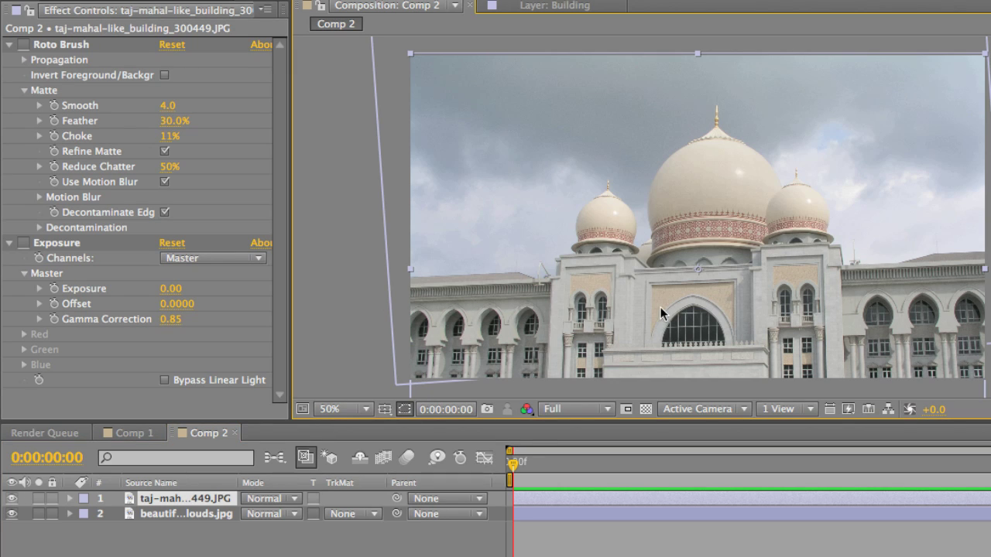
{"action": "left_click", "coordinate": [25, 45]}
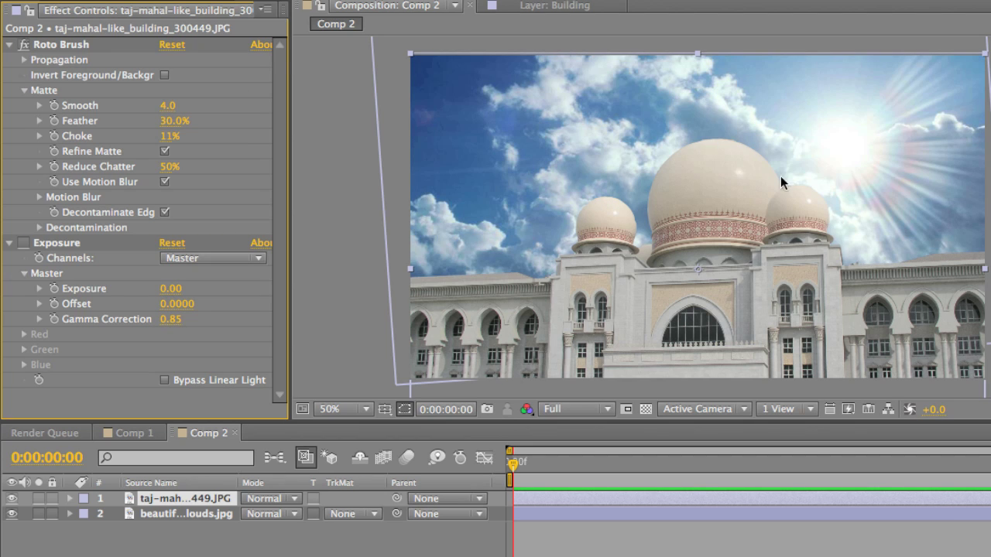
{"action": "left_click", "coordinate": [25, 45]}
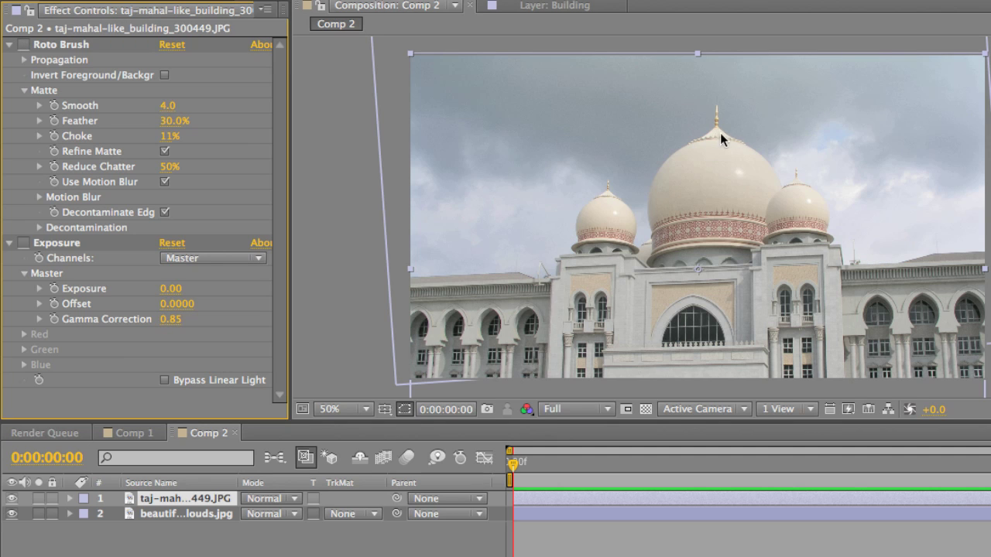
{"action": "left_click", "coordinate": [23, 48]}
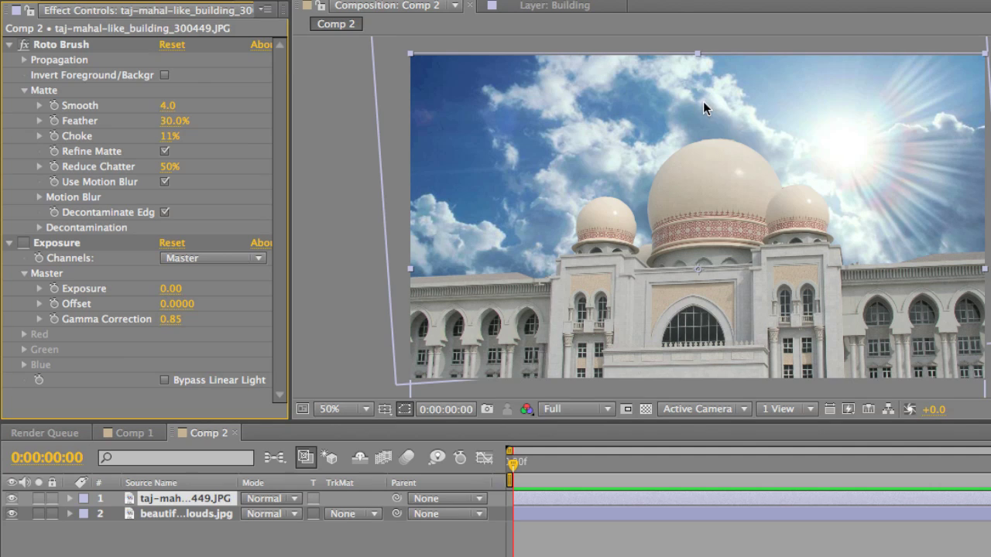
Re-enable the building's Exposure effect, browsing the Effect menu without adding anything.
{"action": "left_click", "coordinate": [25, 245]}
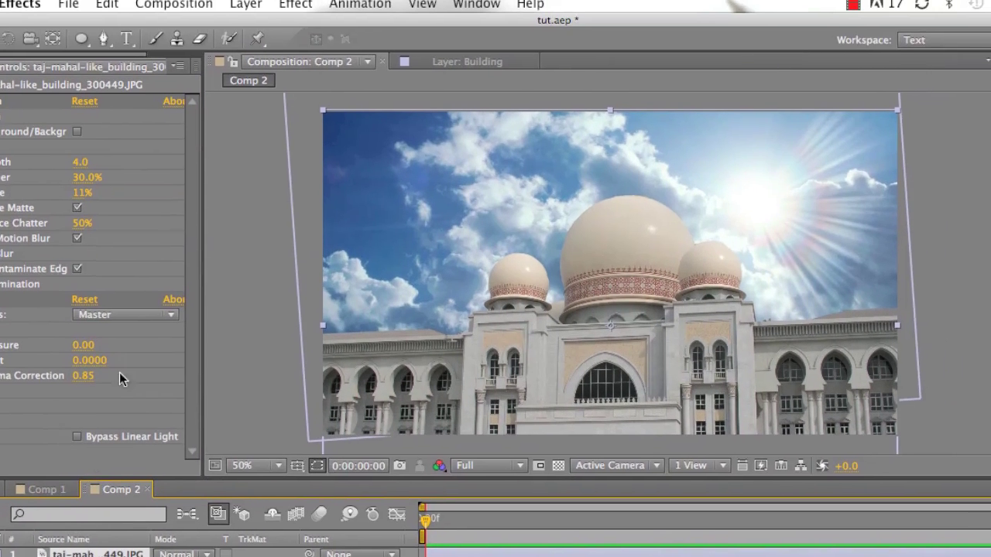
{"action": "left_click", "coordinate": [293, 6]}
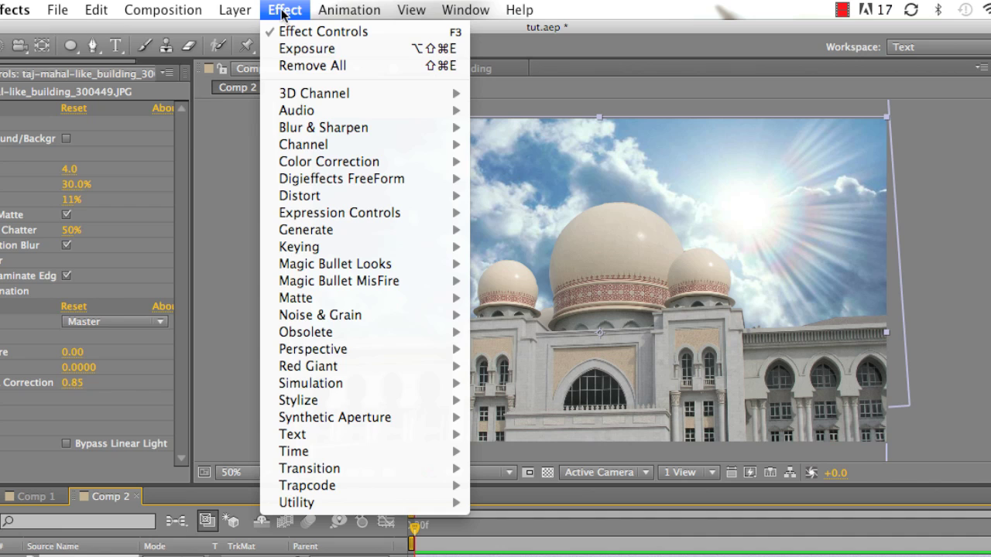
{"action": "mouse_move", "coordinate": [309, 161]}
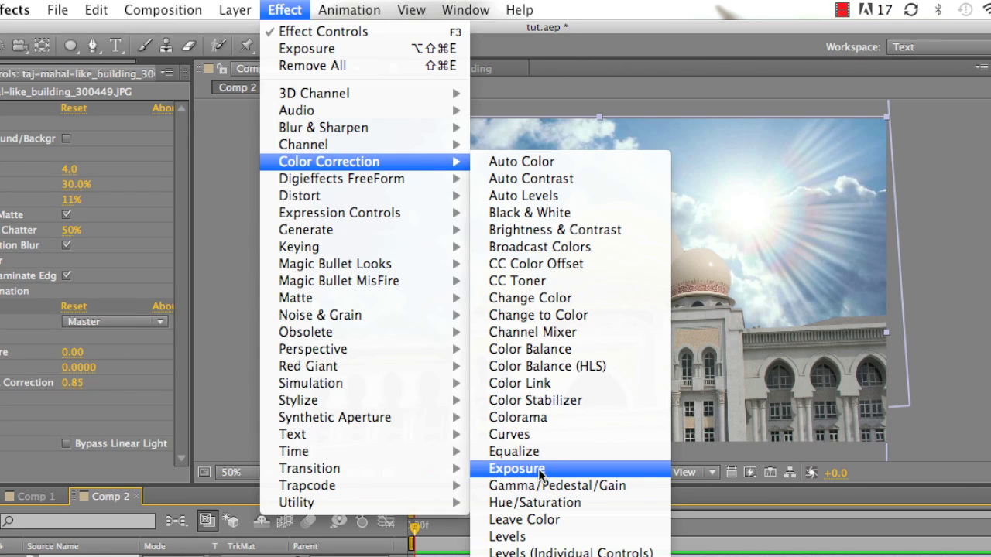
{"action": "key", "text": "Escape"}
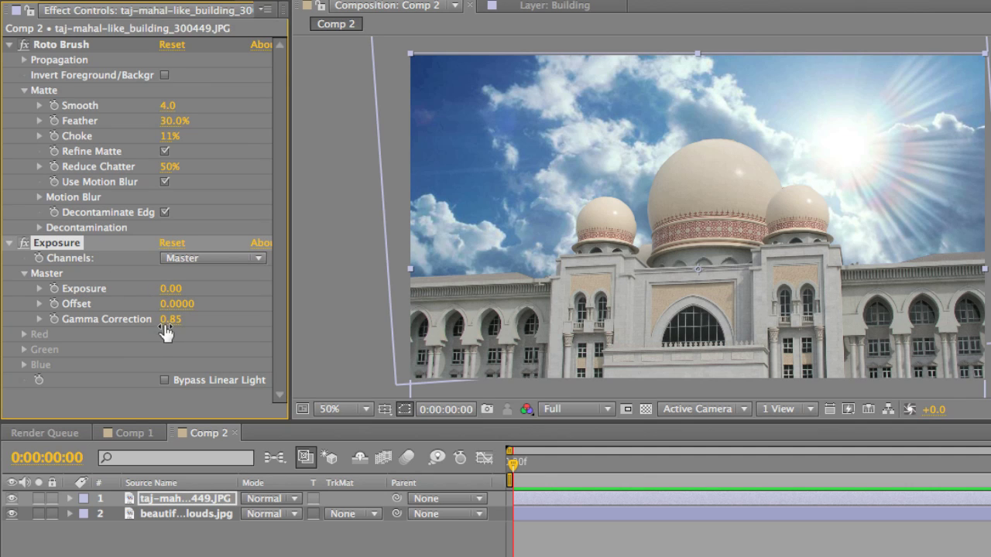
Set the building's Exposure Gamma Correction to 0.85 and deselect the layer.
{"action": "left_click", "coordinate": [169, 321]}
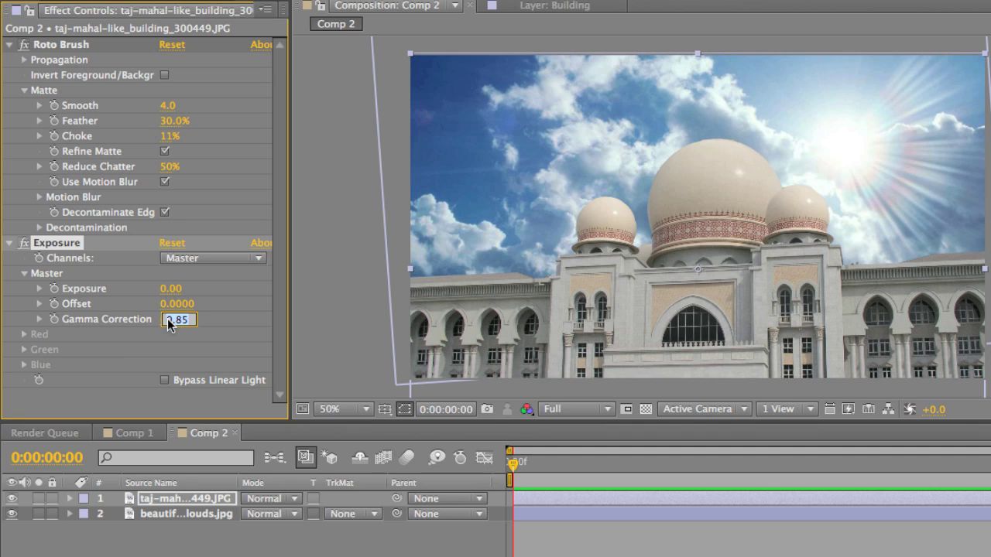
{"action": "type", "text": "1"}
{"action": "key", "text": "Return"}
{"action": "left_click", "coordinate": [169, 323]}
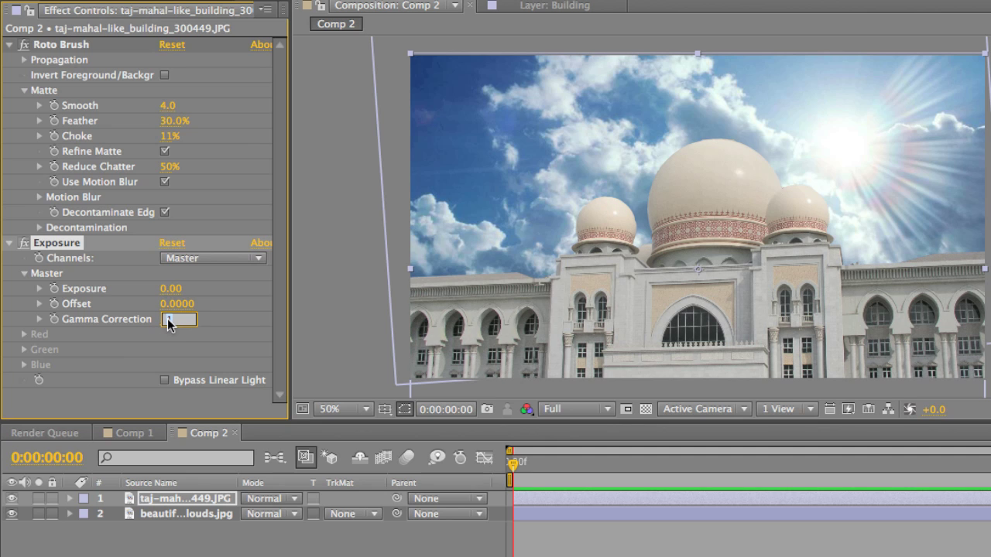
{"action": "type", "text": ".85"}
{"action": "key", "text": "Return"}
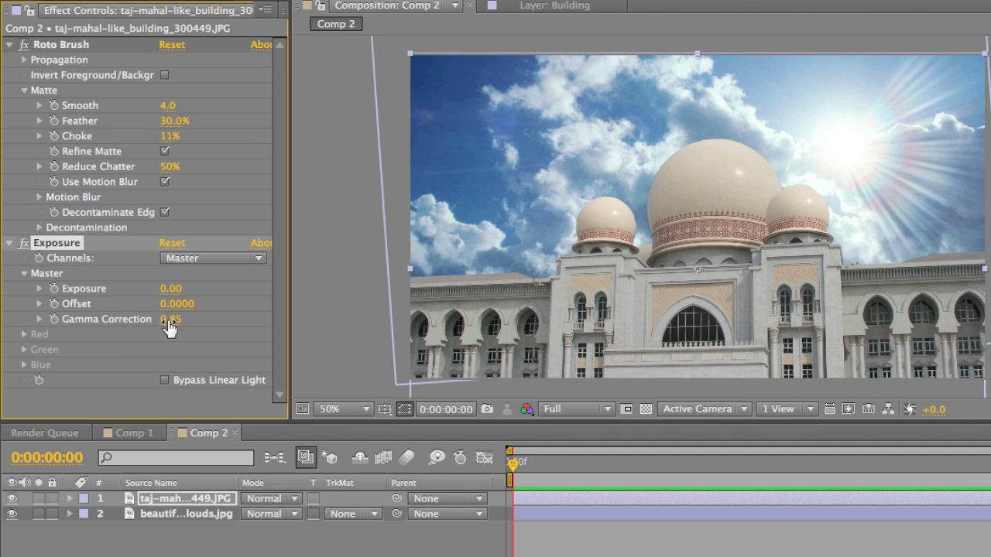
{"action": "key", "text": "F2"}
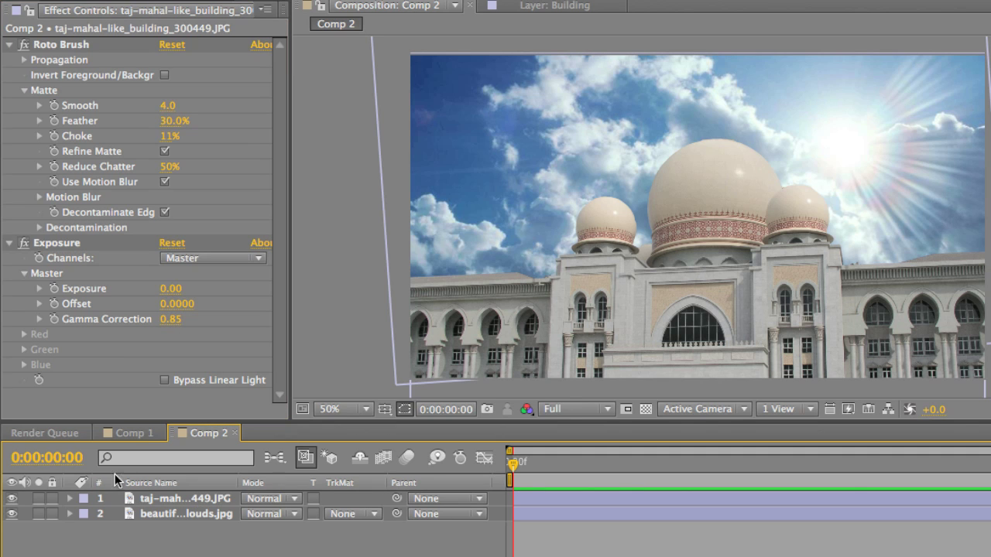
Apply Color Correction > Levels to the palace photo layer, then select the cloud sky layer.
{"action": "left_click", "coordinate": [159, 502]}
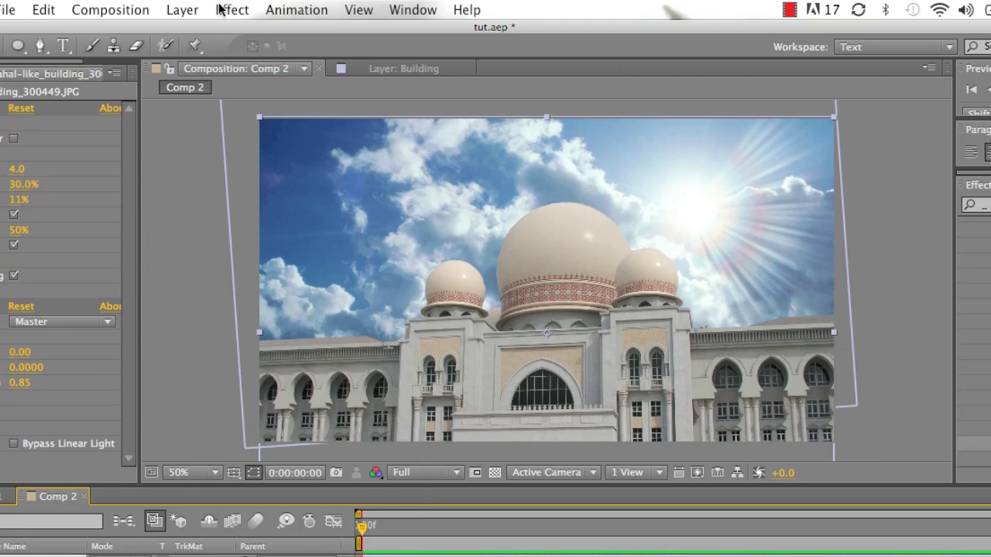
{"action": "left_click", "coordinate": [220, 7]}
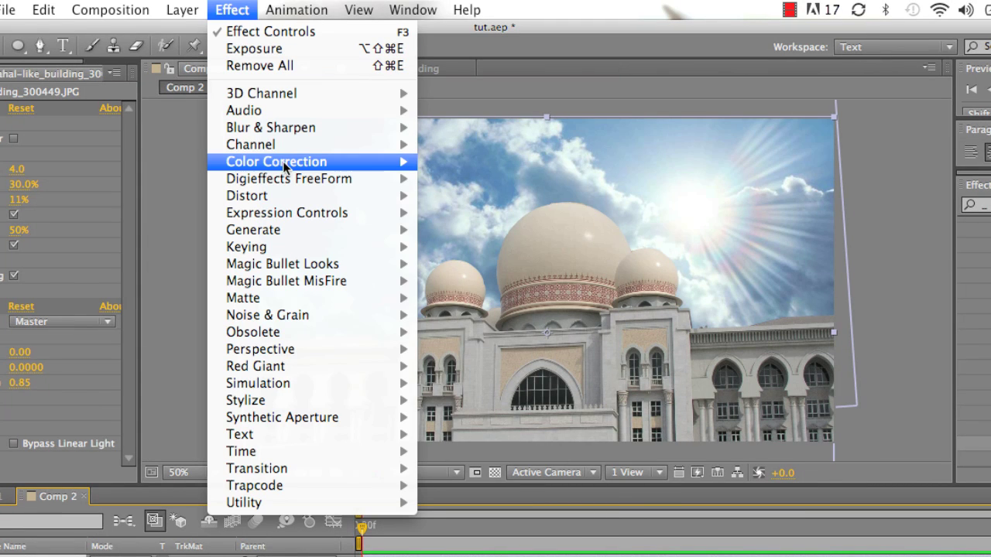
{"action": "mouse_move", "coordinate": [285, 164]}
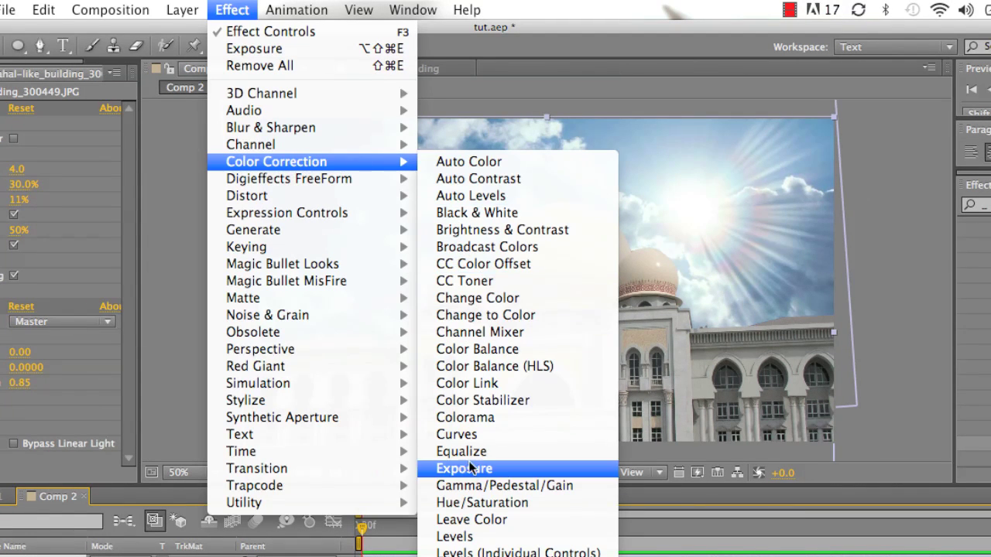
{"action": "left_click", "coordinate": [474, 536]}
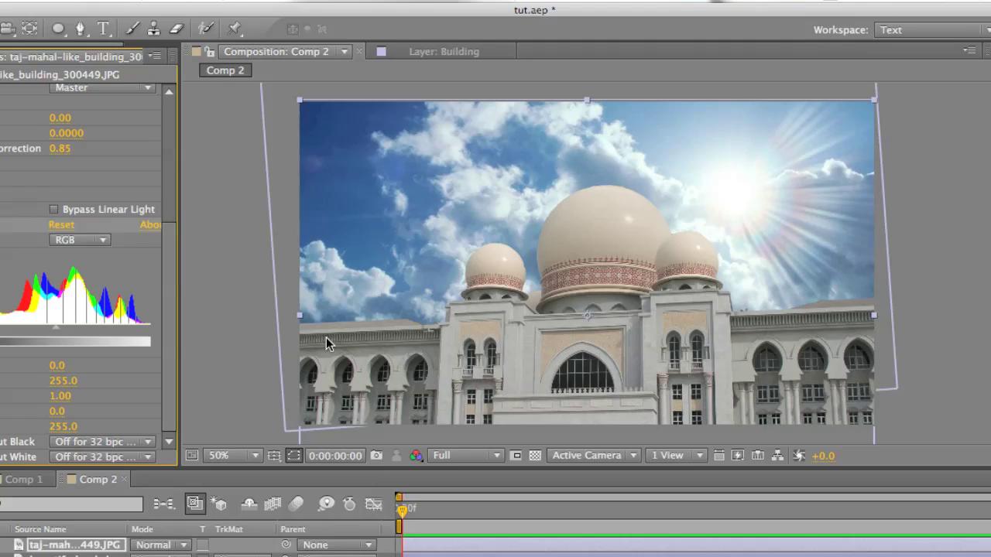
{"action": "scroll", "coordinate": [72, 165], "scroll_direction": "up", "scroll_amount": 2}
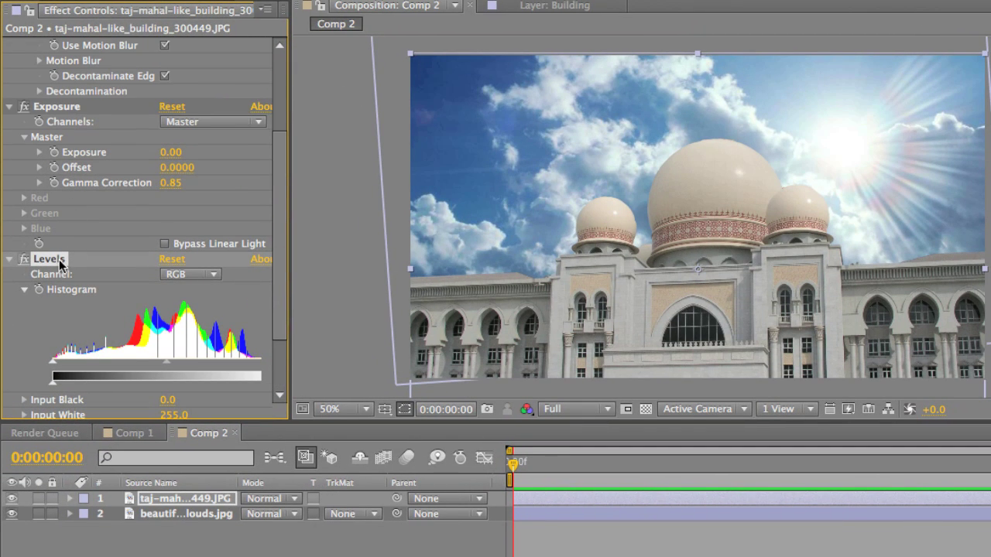
{"action": "scroll", "coordinate": [60, 265], "scroll_direction": "up", "scroll_amount": 3}
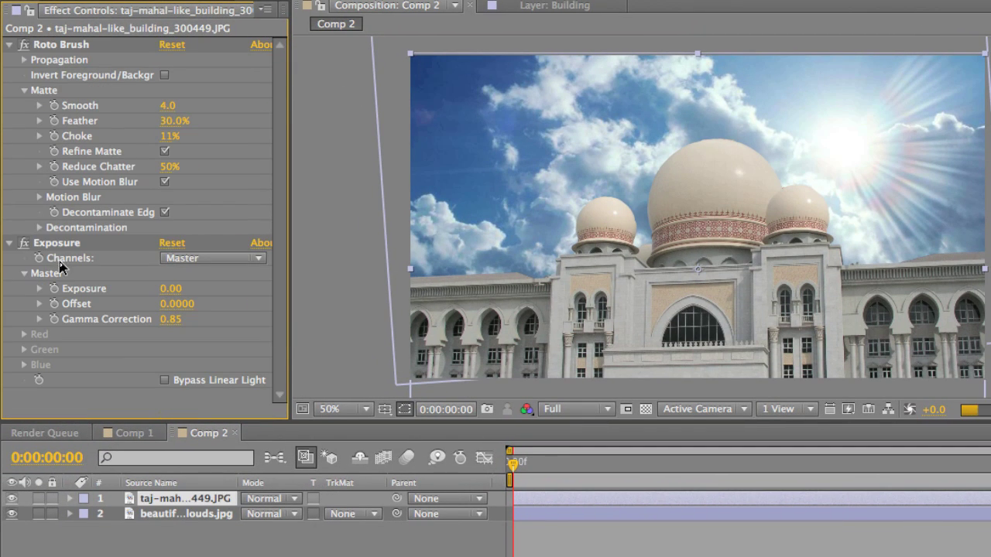
{"action": "left_click", "coordinate": [161, 520]}
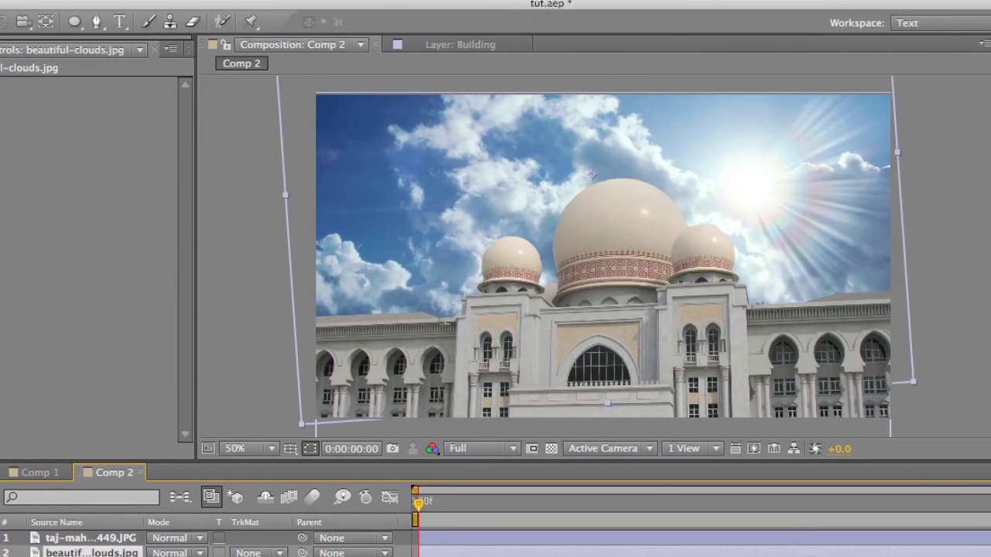
Apply Levels to the cloud sky layer and show only the Red channel in the viewer.
{"action": "left_click", "coordinate": [232, 10]}
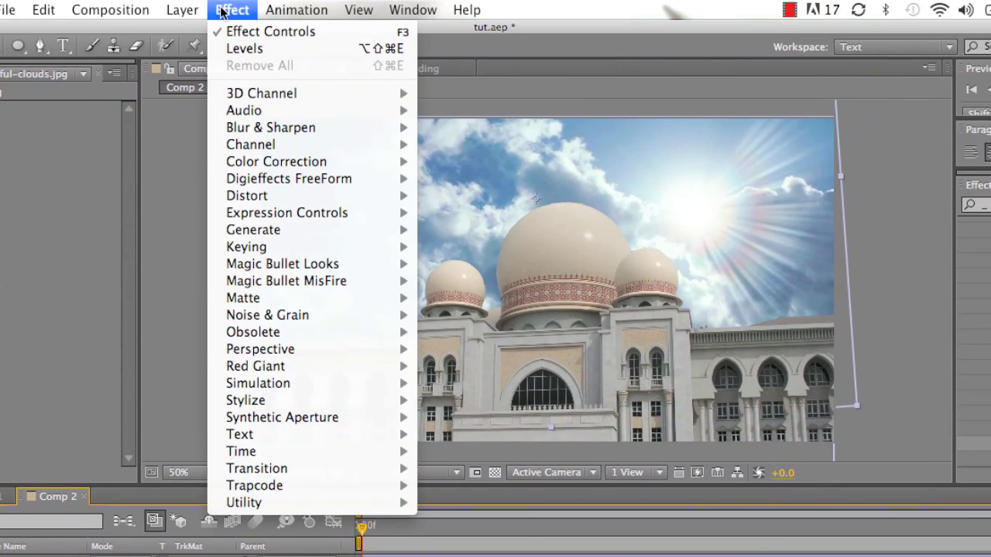
{"action": "mouse_move", "coordinate": [261, 89]}
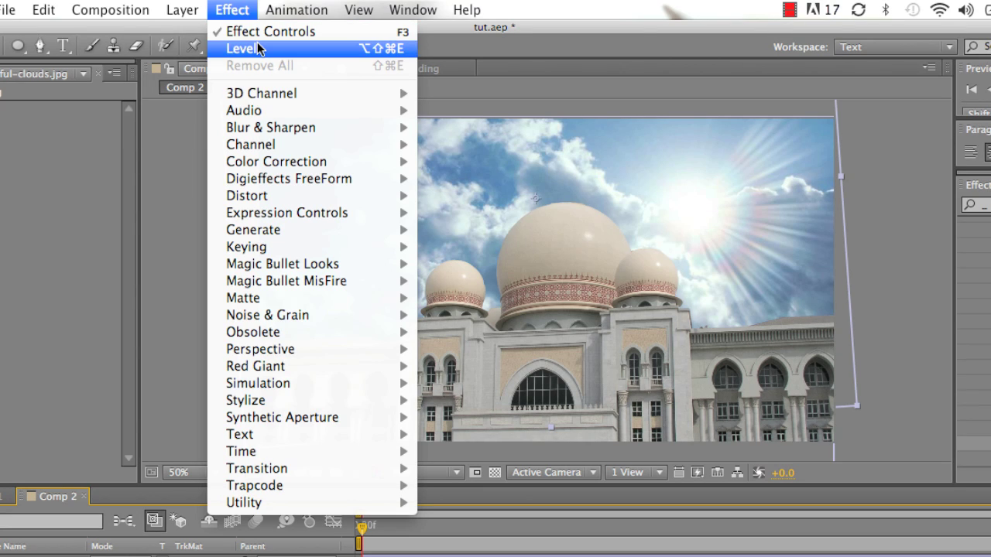
{"action": "left_click", "coordinate": [259, 49]}
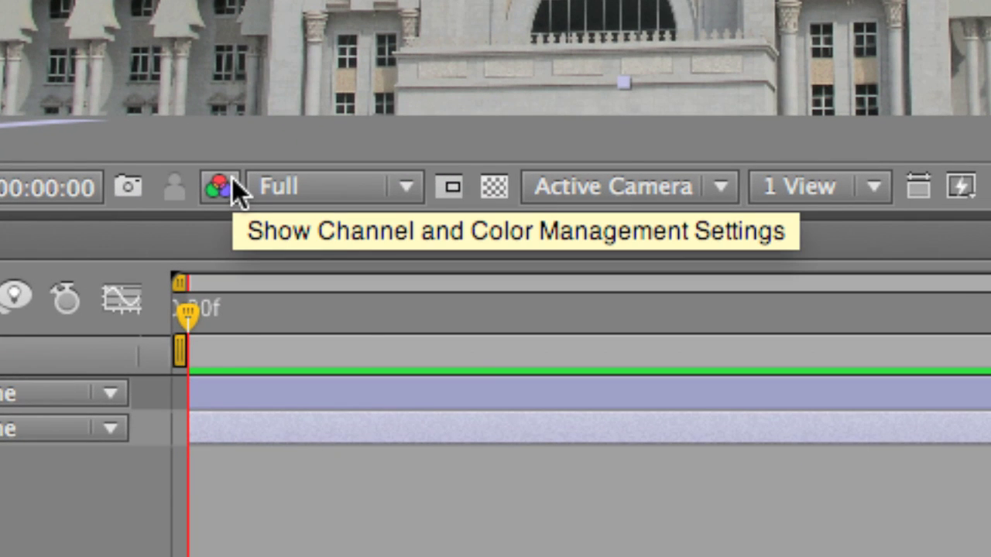
{"action": "left_click", "coordinate": [232, 180]}
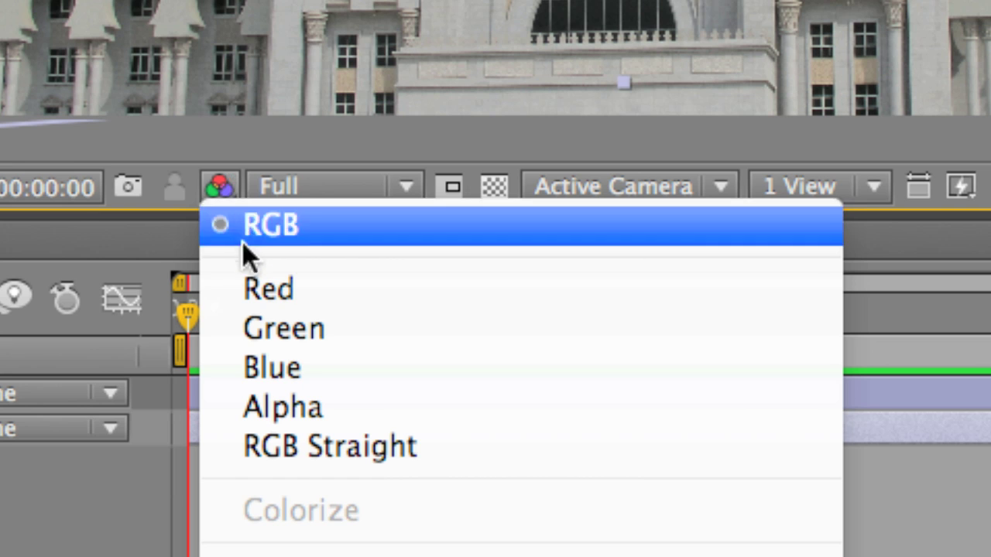
{"action": "left_click", "coordinate": [251, 280]}
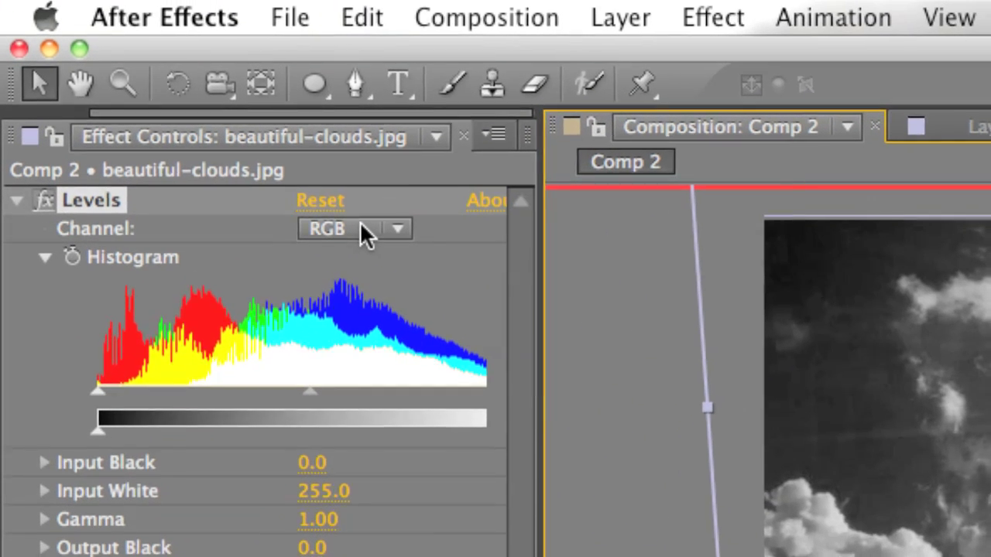
Switch the clouds' Levels to the Red channel and lower Red Input Black to -35.7.
{"action": "left_click", "coordinate": [360, 230]}
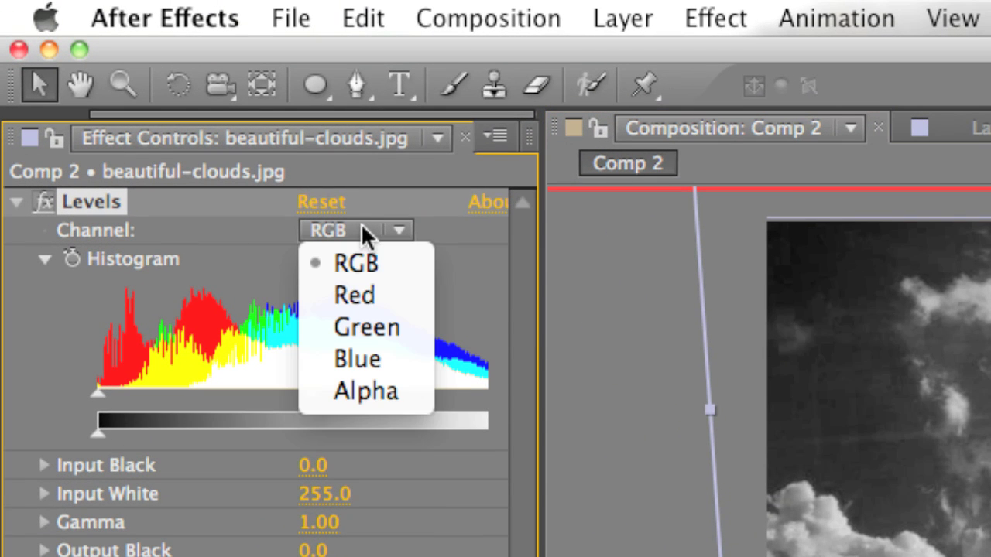
{"action": "left_click", "coordinate": [370, 295]}
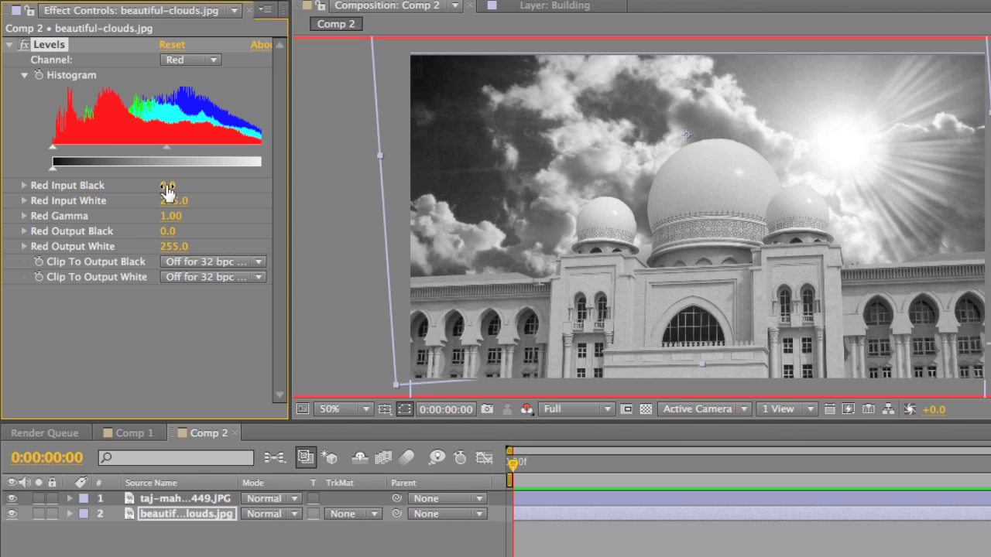
{"action": "left_click_drag", "start_coordinate": [167, 185], "coordinate": [159, 191]}
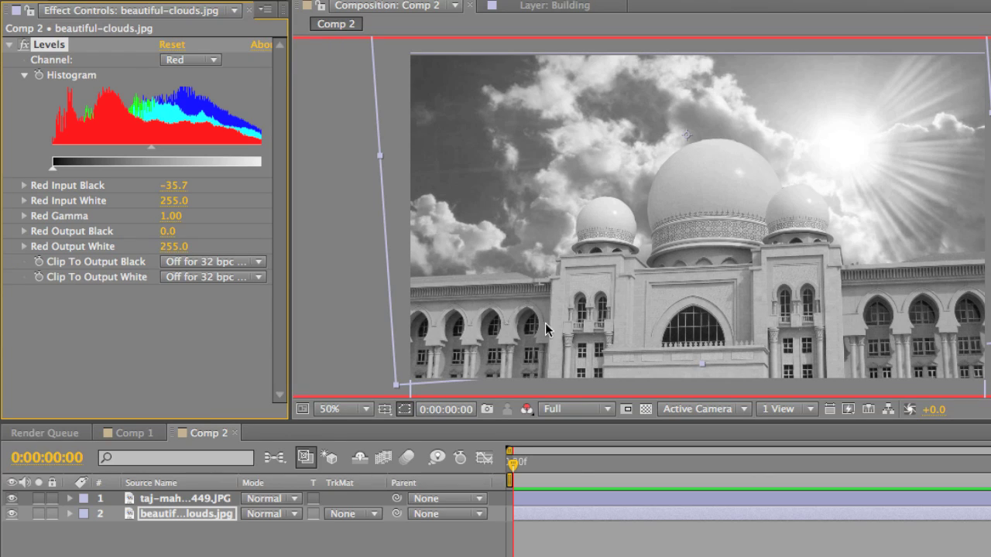
Switch Levels and the viewer to Green, then raise Green Input Black to 33.1.
{"action": "left_click", "coordinate": [191, 60]}
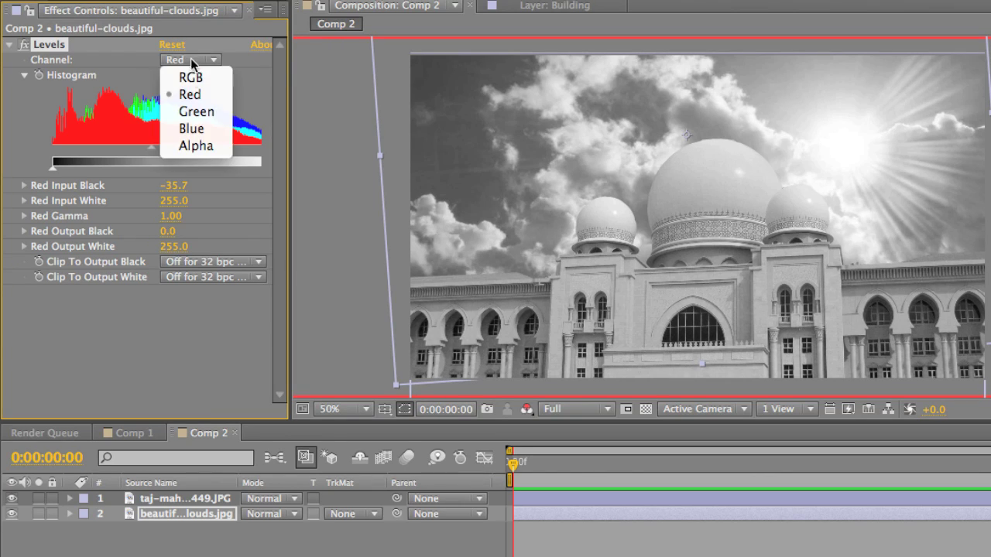
{"action": "left_click", "coordinate": [194, 113]}
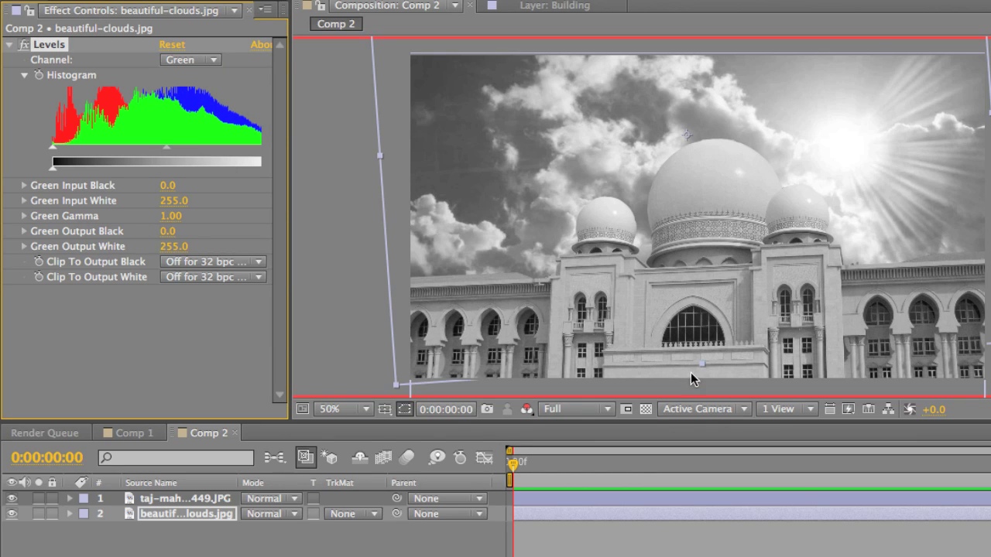
{"action": "left_click", "coordinate": [529, 409]}
{"action": "left_click", "coordinate": [540, 469]}
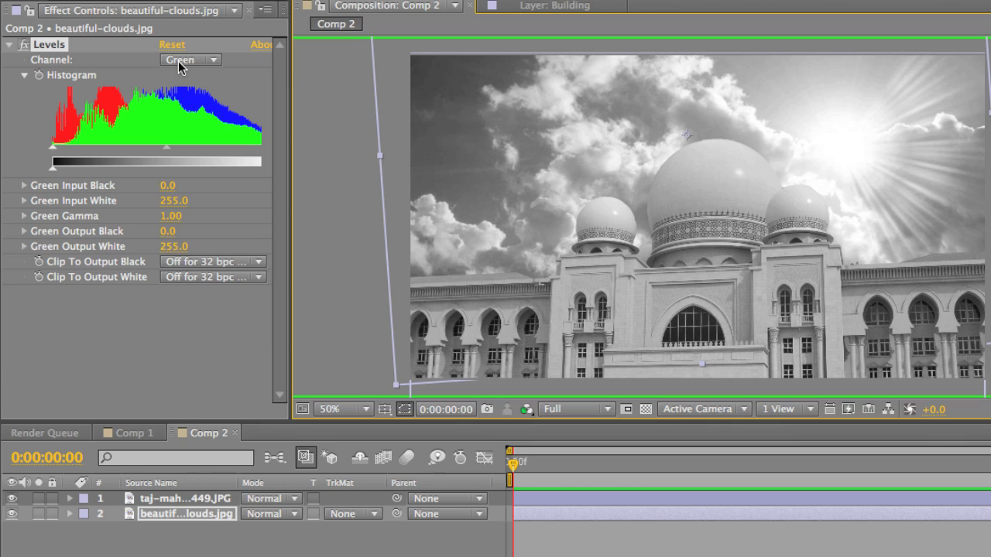
{"action": "left_click", "coordinate": [168, 188]}
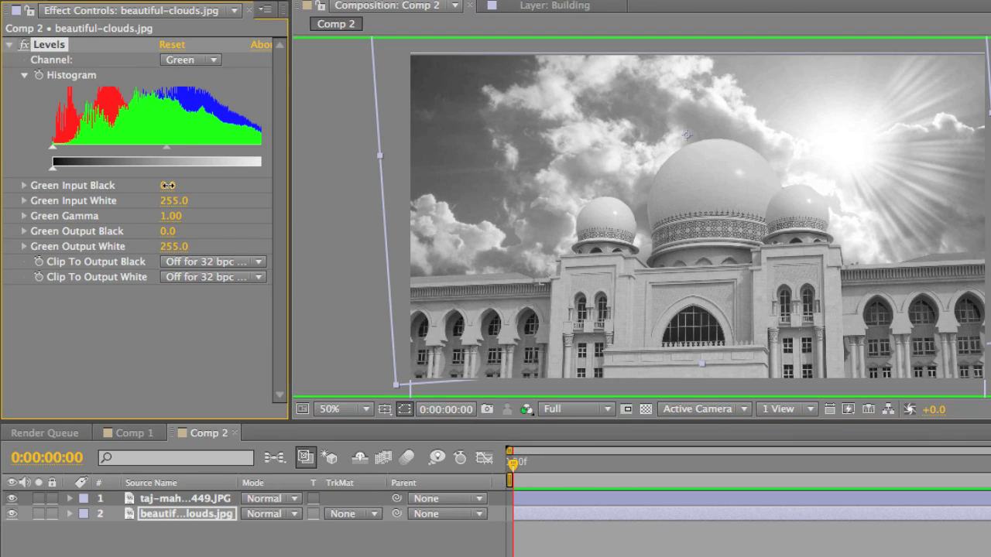
{"action": "left_click_drag", "start_coordinate": [168, 186], "coordinate": [180, 194]}
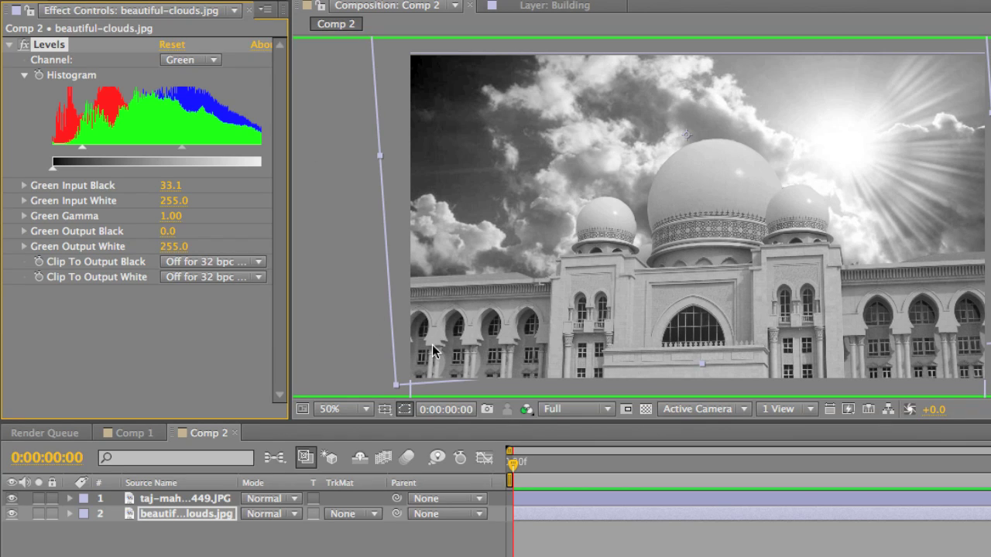
Show the Blue channel in the viewer and switch the clouds' Levels to Blue.
{"action": "left_click", "coordinate": [526, 409]}
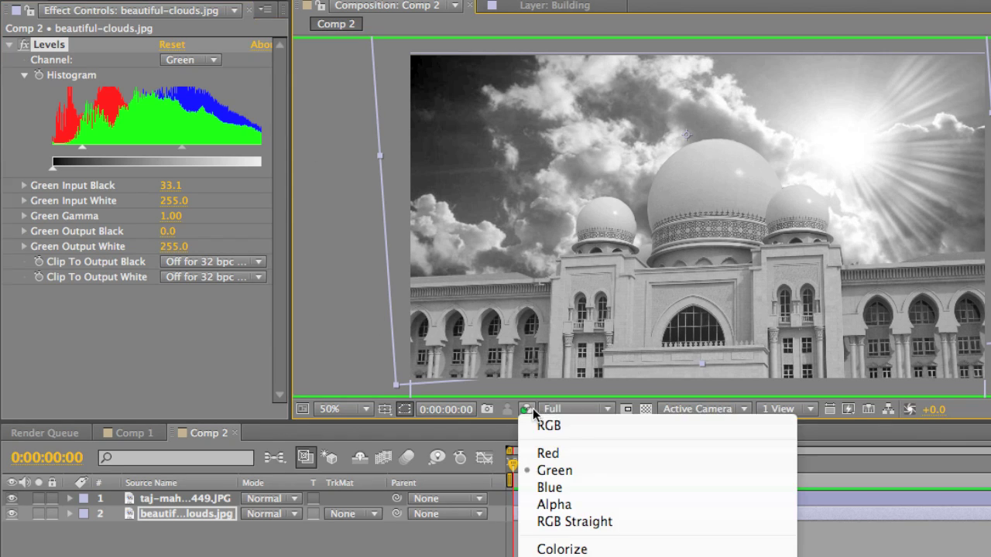
{"action": "left_click", "coordinate": [549, 487]}
{"action": "left_click", "coordinate": [169, 59]}
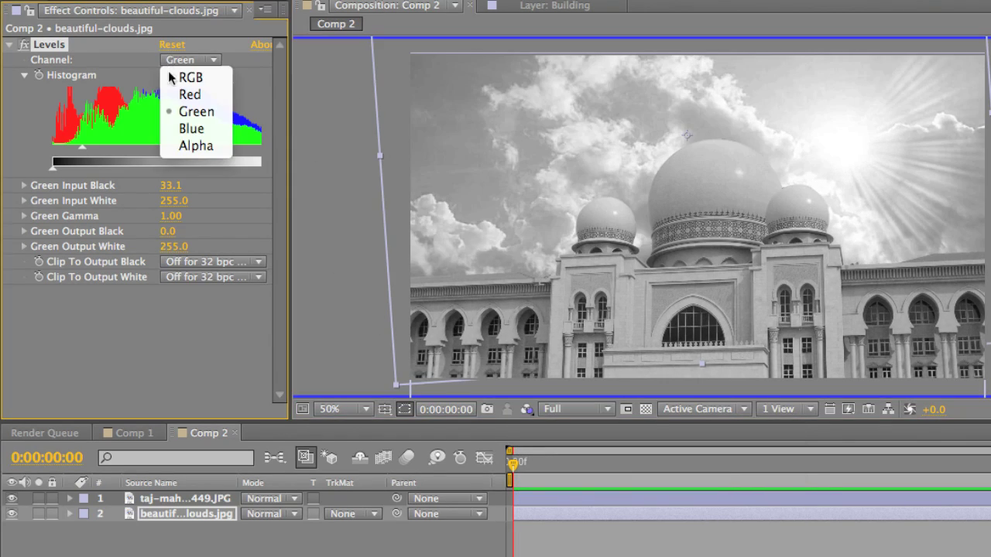
{"action": "left_click", "coordinate": [181, 128]}
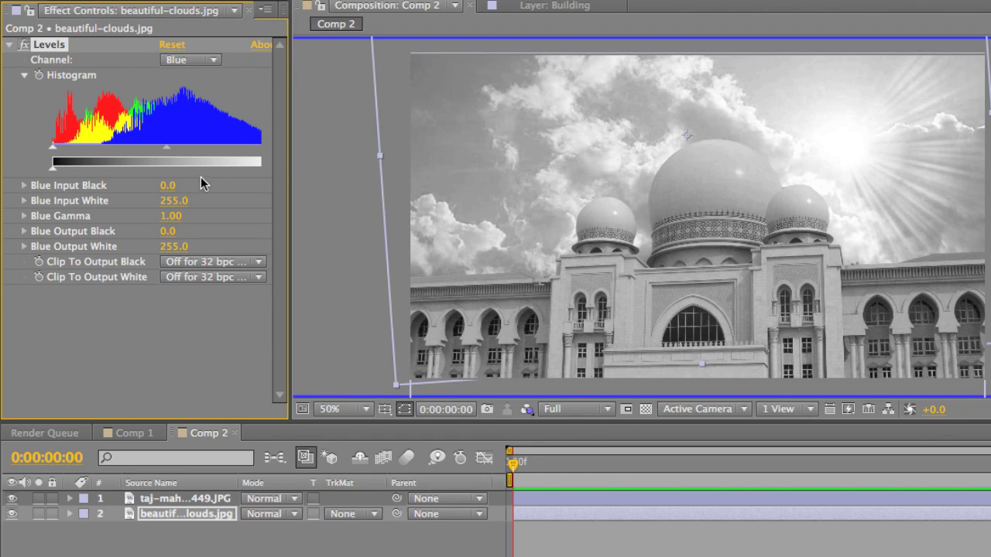
Set Blue Input Black to 56.1 and Blue Output Black to -23.0, then deselect.
{"action": "left_click", "coordinate": [171, 186]}
{"action": "type", "text": "10"}
{"action": "key", "text": "Return"}
{"action": "left_click_drag", "start_coordinate": [171, 186], "coordinate": [189, 185]}
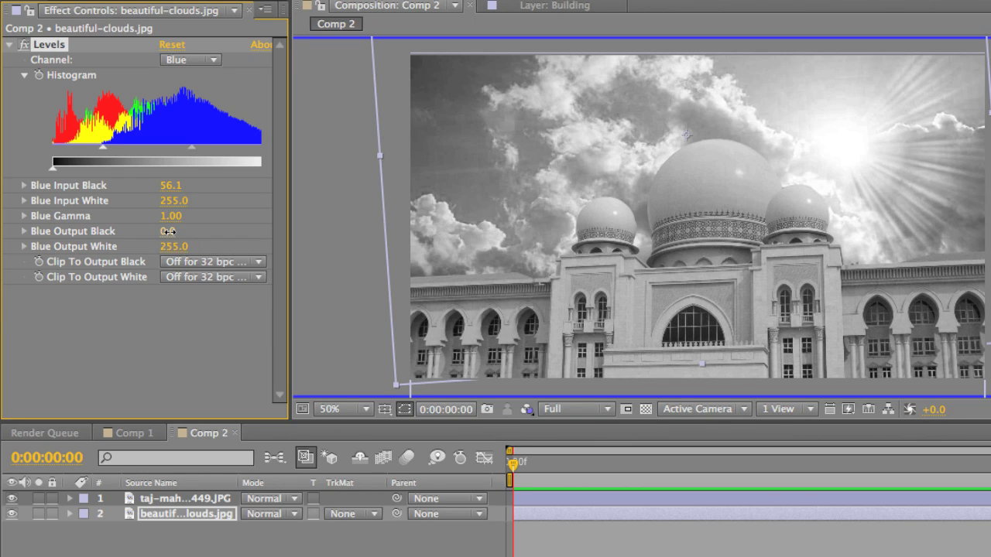
{"action": "left_click_drag", "start_coordinate": [168, 231], "coordinate": [166, 235]}
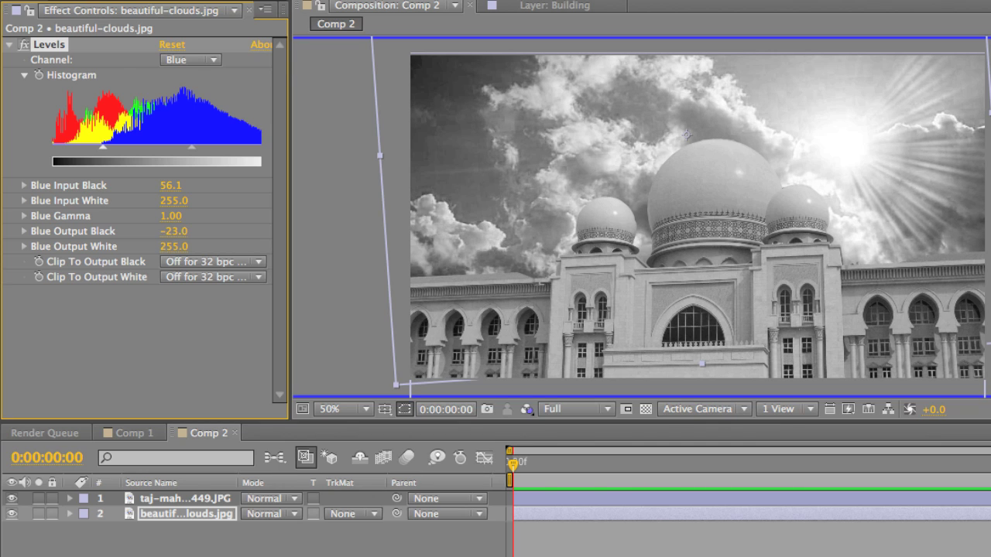
{"action": "key", "text": "ctrl+shift+a"}
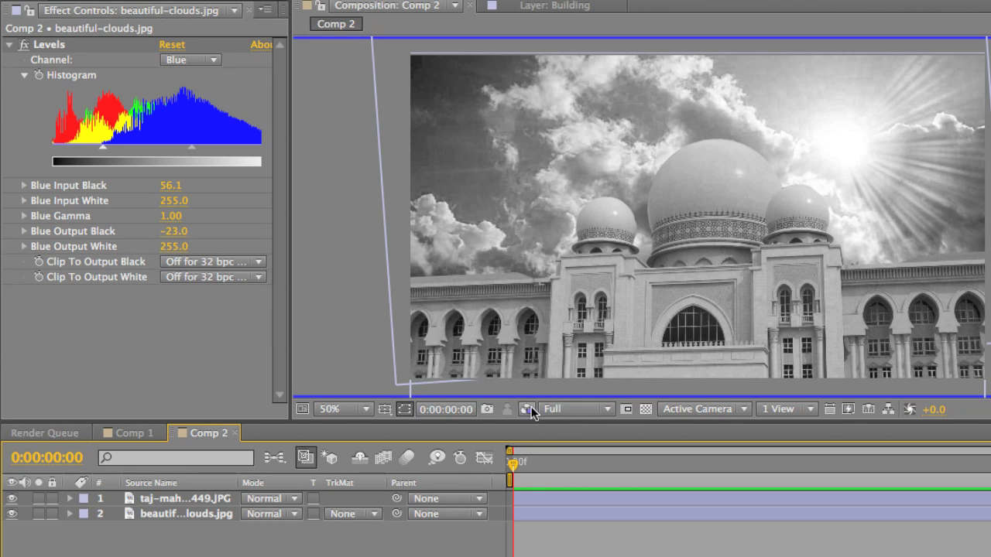
Switch the Composition viewer's Show Channel from Blue back to RGB.
{"action": "left_click", "coordinate": [530, 409]}
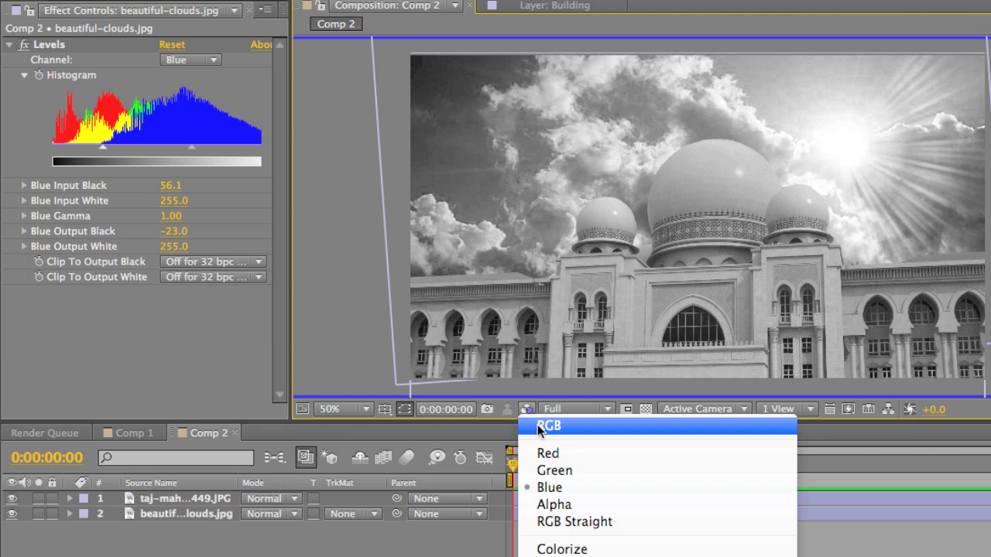
{"action": "left_click", "coordinate": [538, 424]}
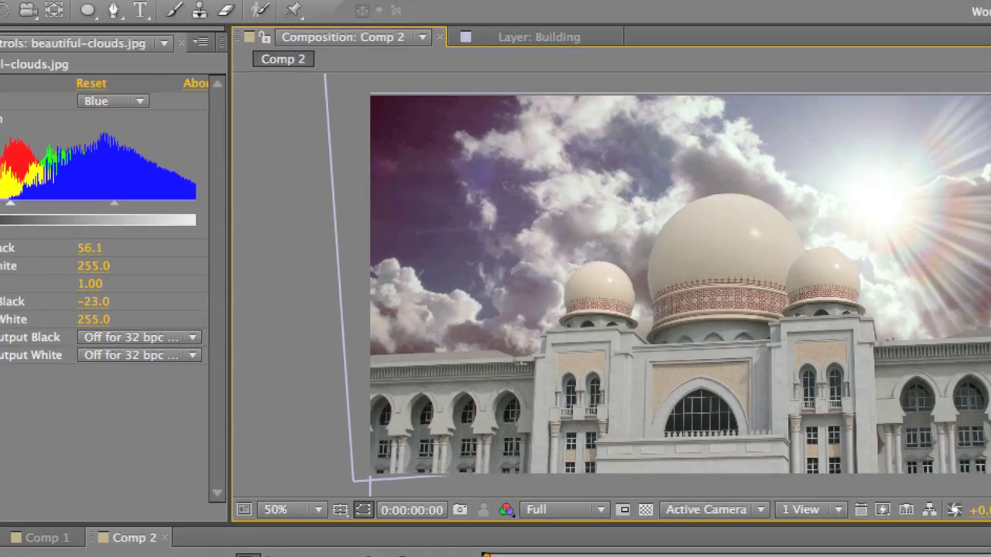
Create a new solid coloured deep yellow (H55, S86, B72).
{"action": "left_click", "coordinate": [334, 0]}
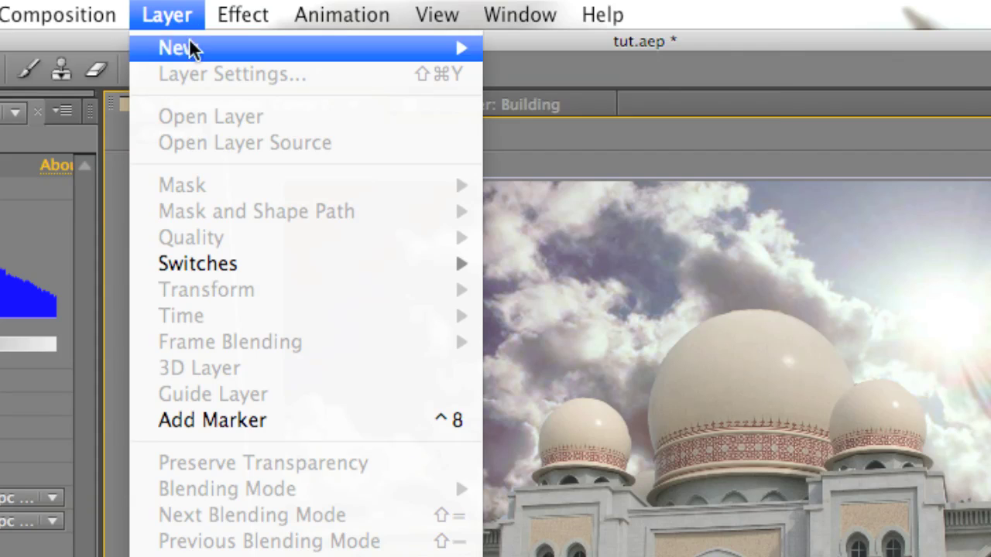
{"action": "mouse_move", "coordinate": [189, 48]}
{"action": "left_click", "coordinate": [580, 85]}
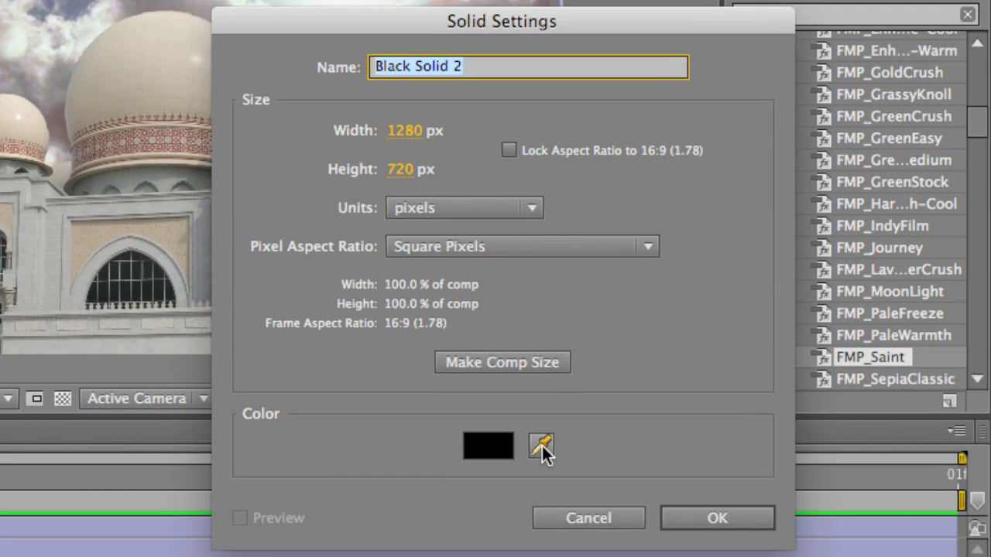
{"action": "left_click", "coordinate": [499, 448]}
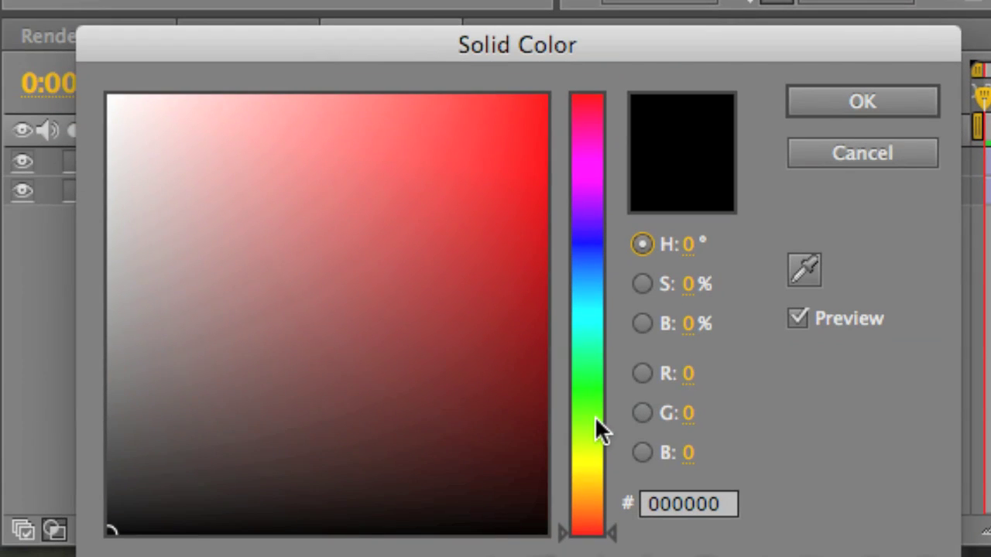
{"action": "left_click", "coordinate": [588, 441]}
{"action": "left_click", "coordinate": [523, 212]}
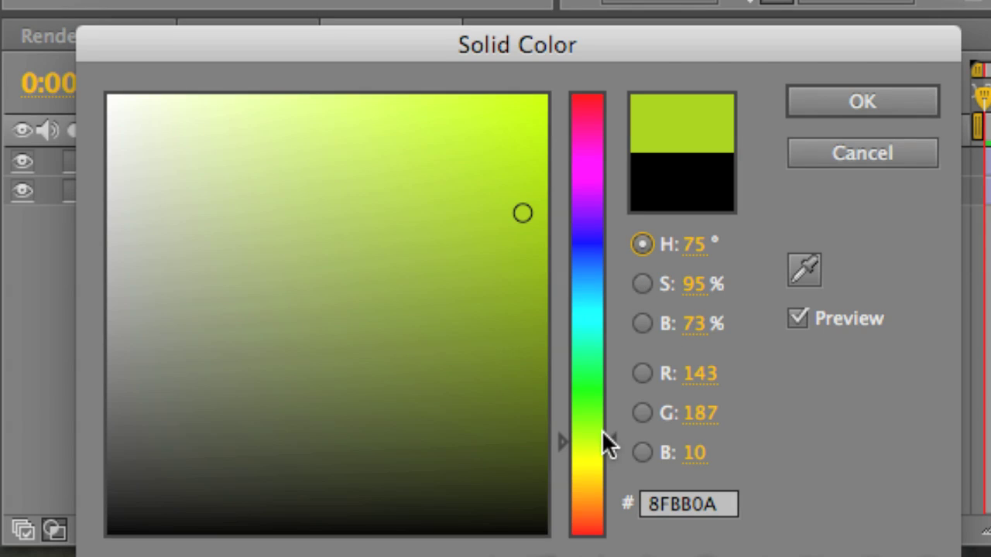
{"action": "left_click_drag", "start_coordinate": [610, 442], "coordinate": [611, 463]}
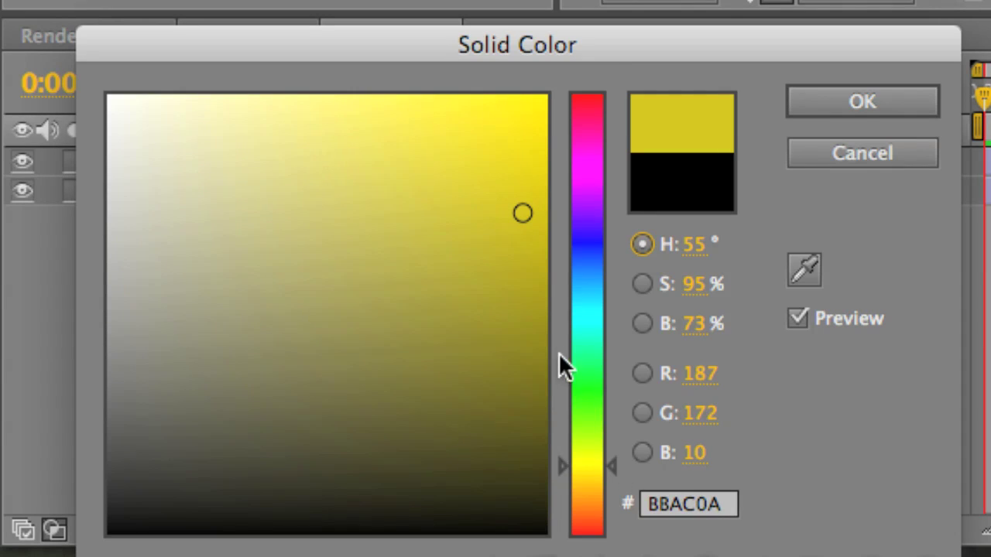
{"action": "mouse_move", "coordinate": [522, 220]}
{"action": "left_mouse_down"}
{"action": "mouse_move", "coordinate": [522, 232]}
{"action": "mouse_move", "coordinate": [492, 227]}
{"action": "left_mouse_up"}
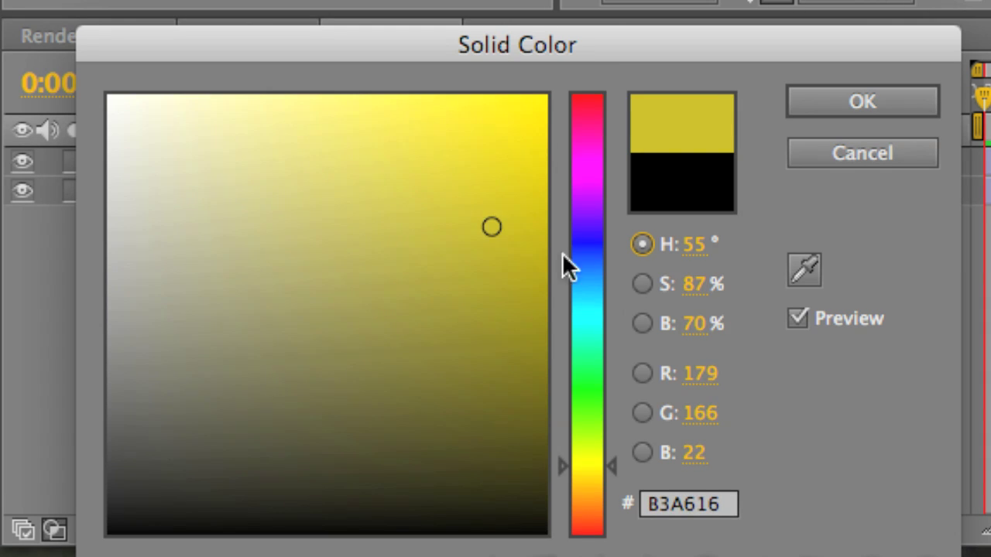
{"action": "left_click", "coordinate": [693, 287]}
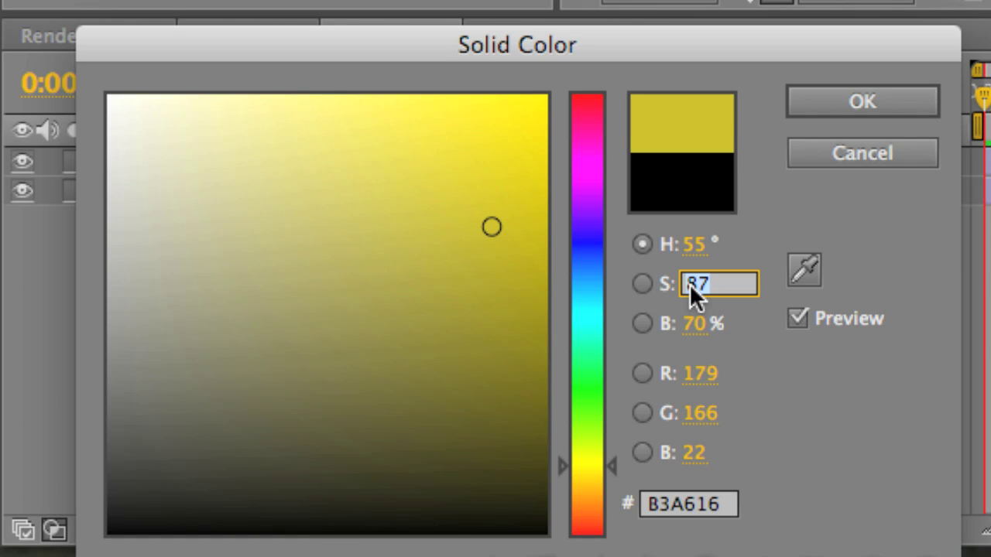
{"action": "type", "text": "86"}
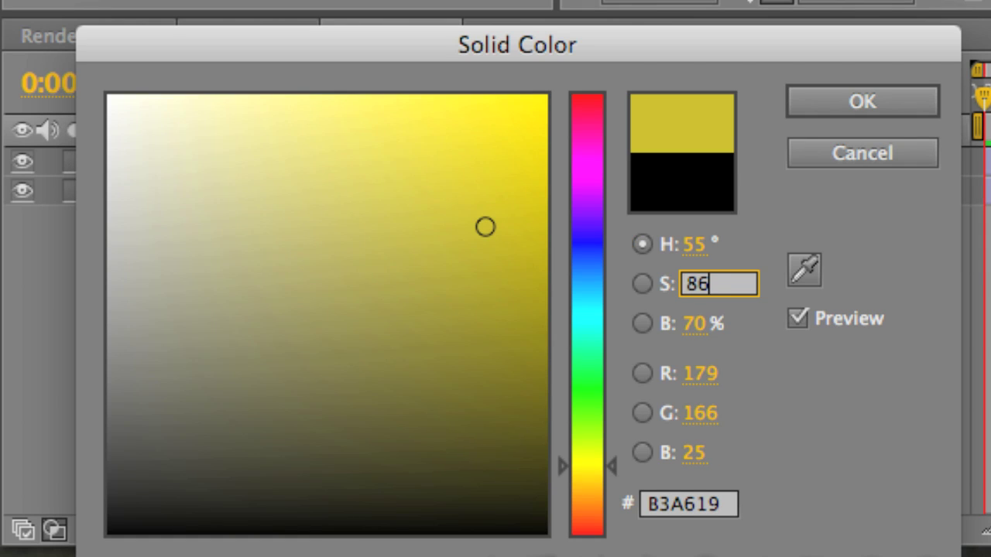
{"action": "key", "text": "Tab"}
{"action": "type", "text": "72"}
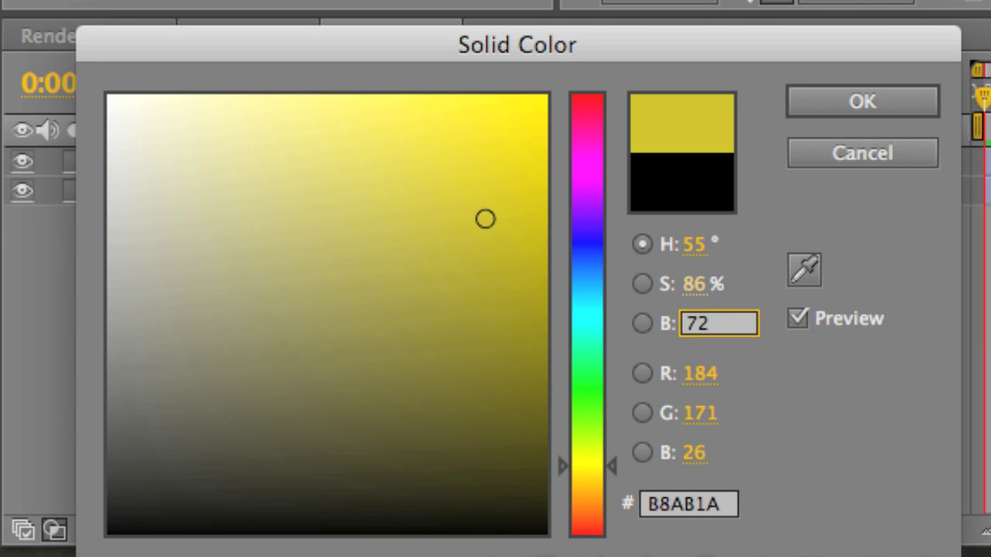
{"action": "key", "text": "Return"}
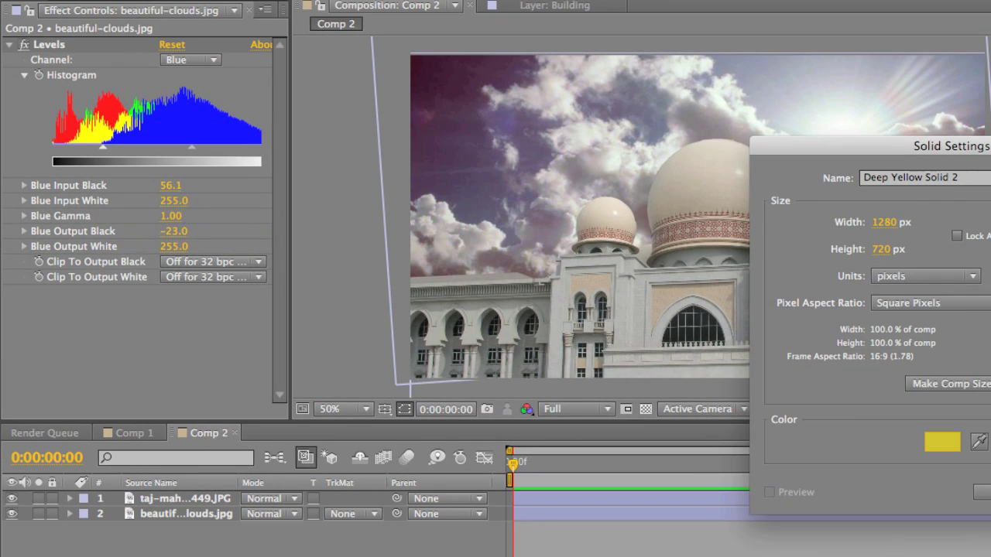
{"action": "key", "text": "Return"}
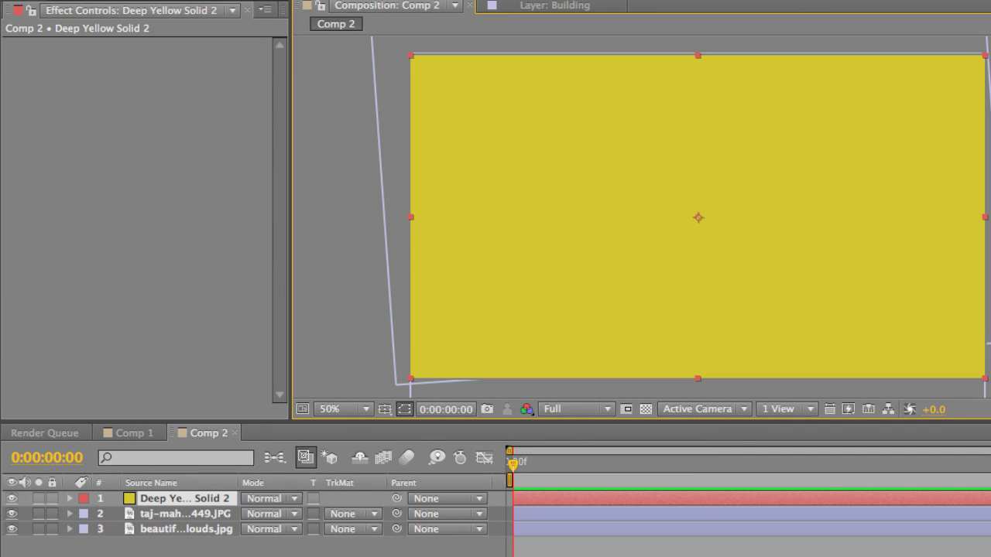
Set the yellow solid to about 10% opacity with Classic Color Burn blending.
{"action": "key", "text": "t"}
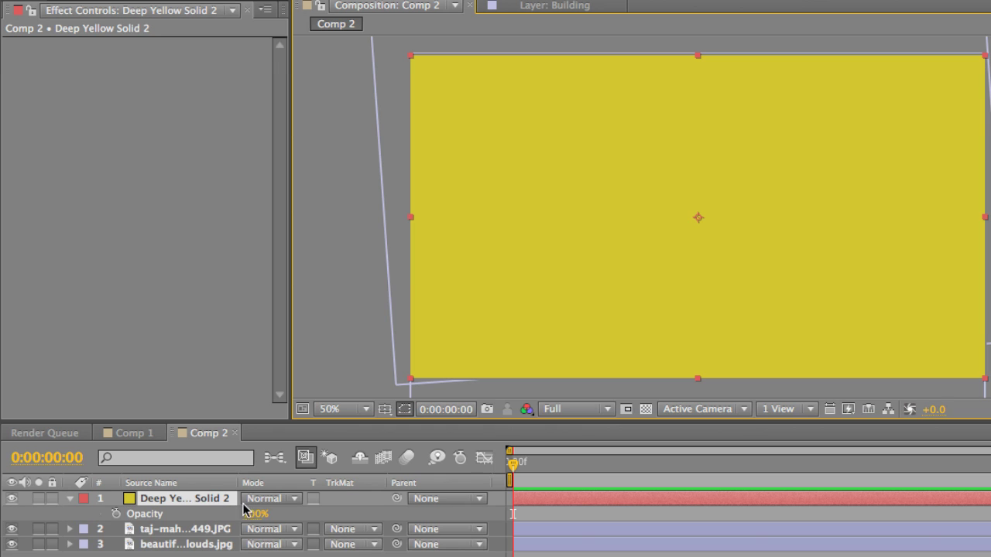
{"action": "left_click", "coordinate": [249, 513]}
{"action": "type", "text": "0"}
{"action": "key", "text": "Return"}
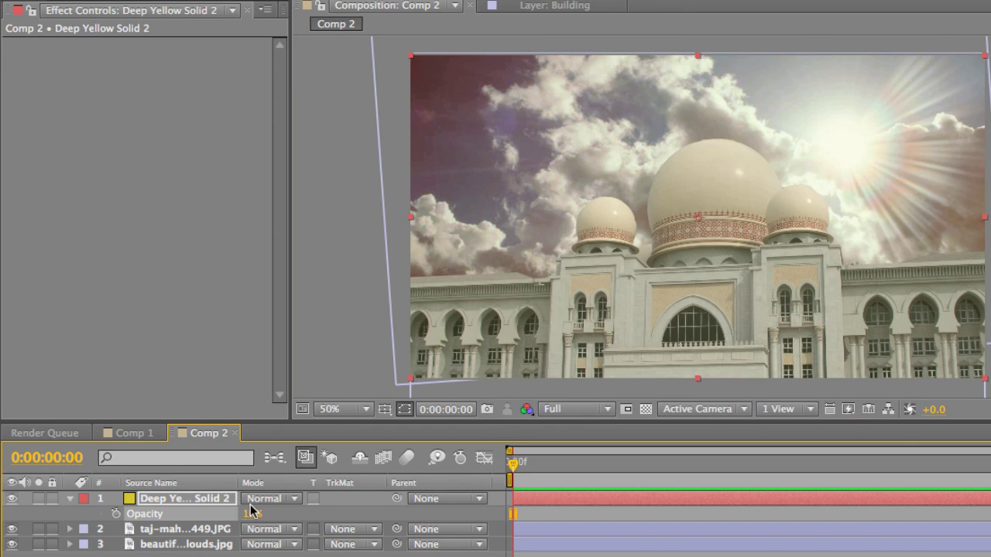
{"action": "left_click", "coordinate": [262, 500]}
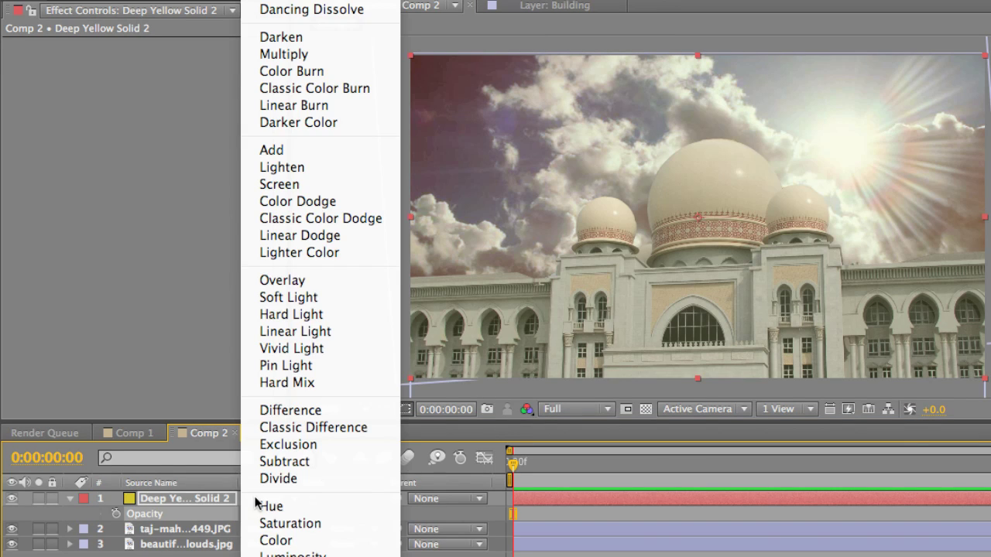
{"action": "left_click", "coordinate": [329, 90]}
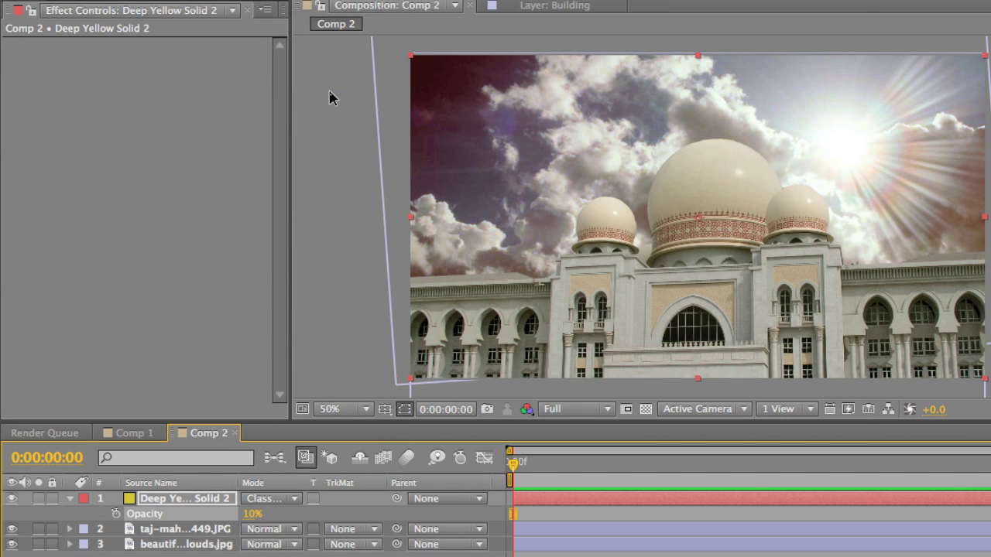
{"action": "left_click", "coordinate": [254, 517]}
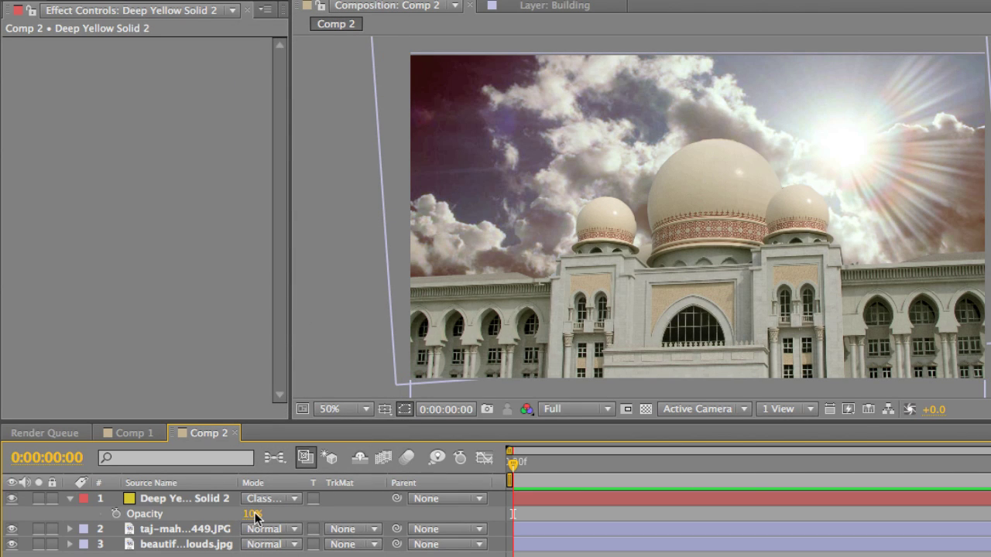
{"action": "left_click", "coordinate": [254, 516]}
{"action": "key", "text": "Return"}
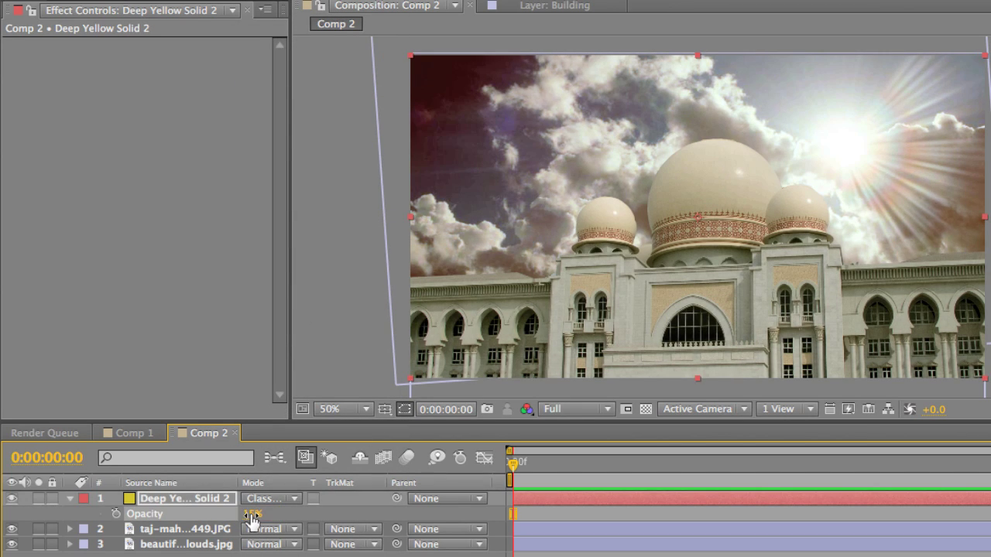
{"action": "left_click", "coordinate": [512, 514]}
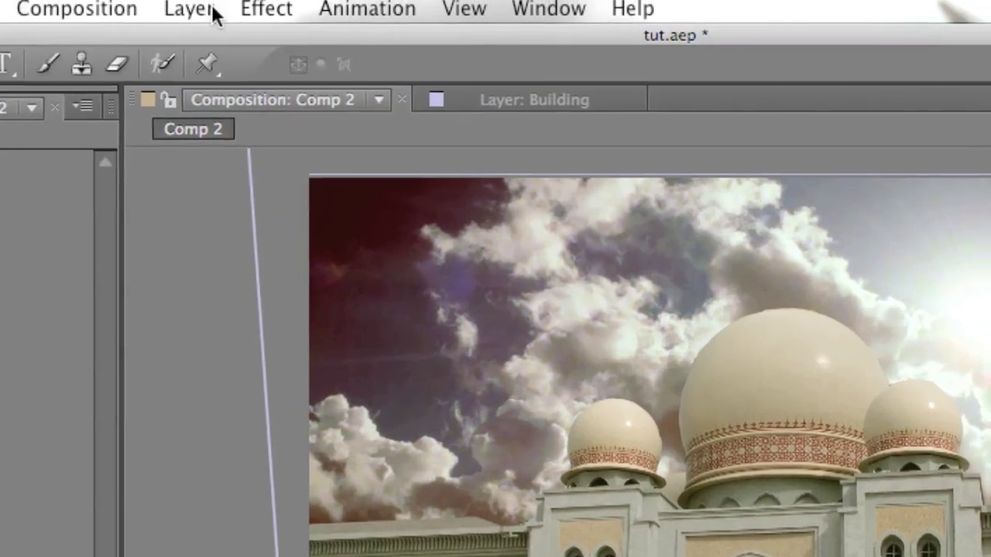
Add a new adjustment layer on top of Comp 2.
{"action": "left_click", "coordinate": [345, 0]}
{"action": "mouse_move", "coordinate": [342, 0]}
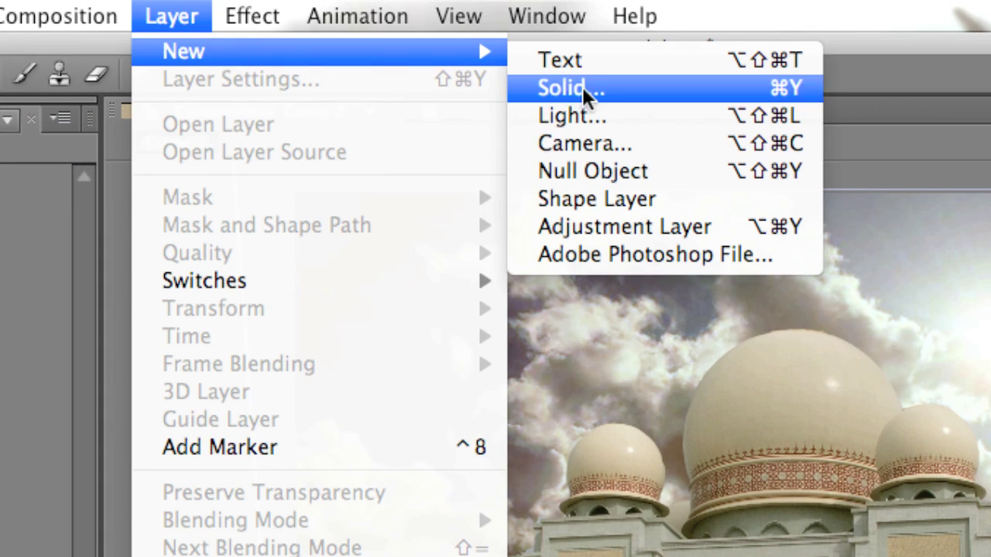
{"action": "left_click", "coordinate": [613, 225]}
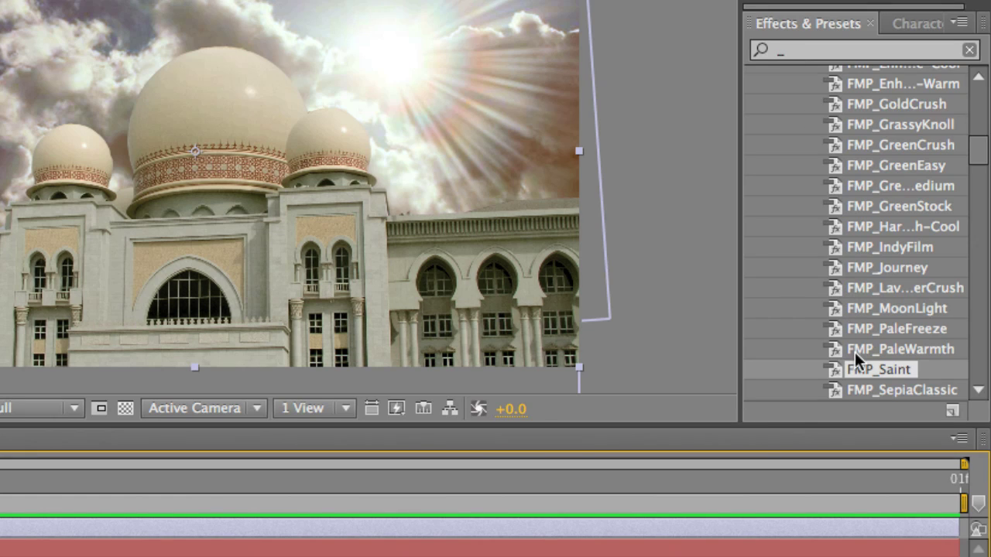
Find the FMP_Saint Cinema_Styles preset and drag it onto the Comp 2 timeline.
{"action": "scroll", "coordinate": [855, 352], "scroll_direction": "down", "scroll_amount": 1}
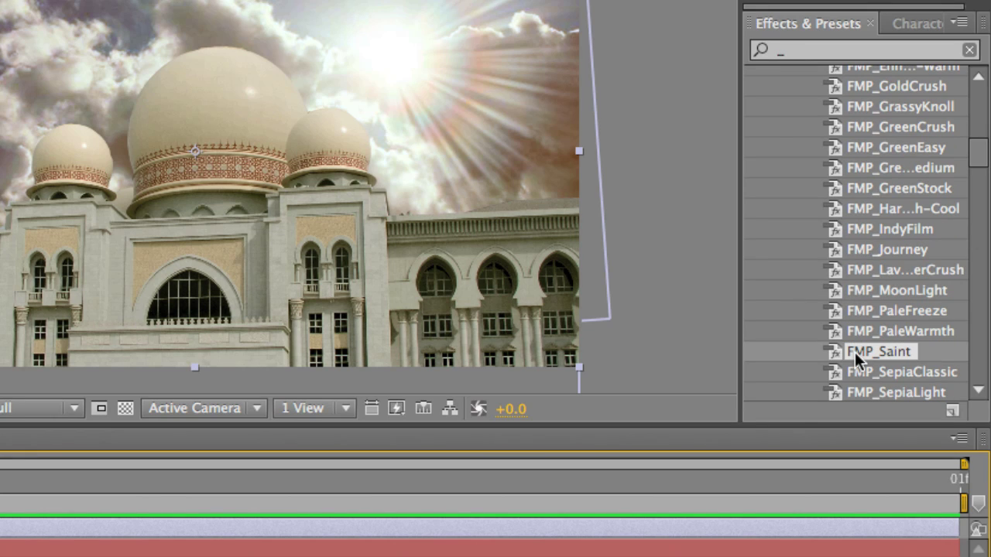
{"action": "left_click", "coordinate": [820, 50]}
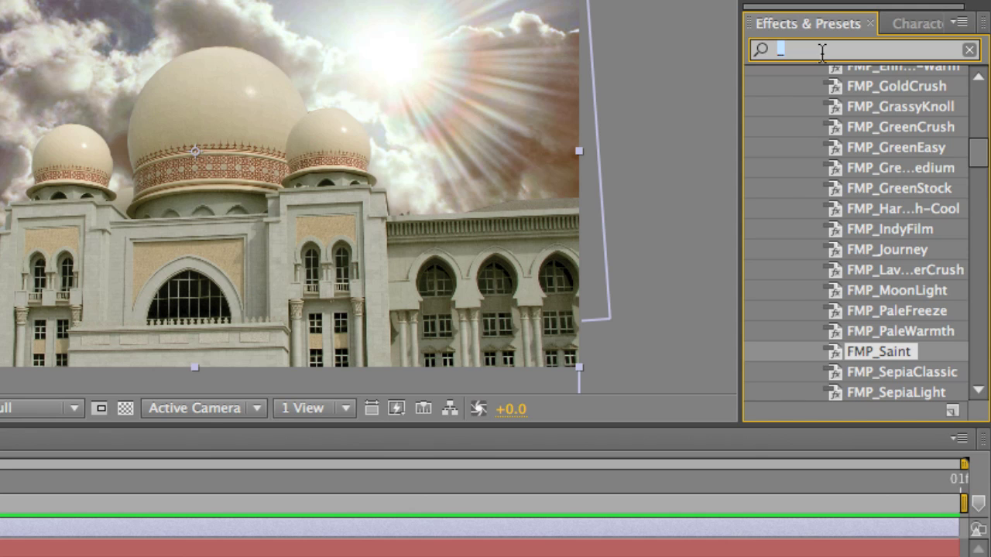
{"action": "type", "text": "_"}
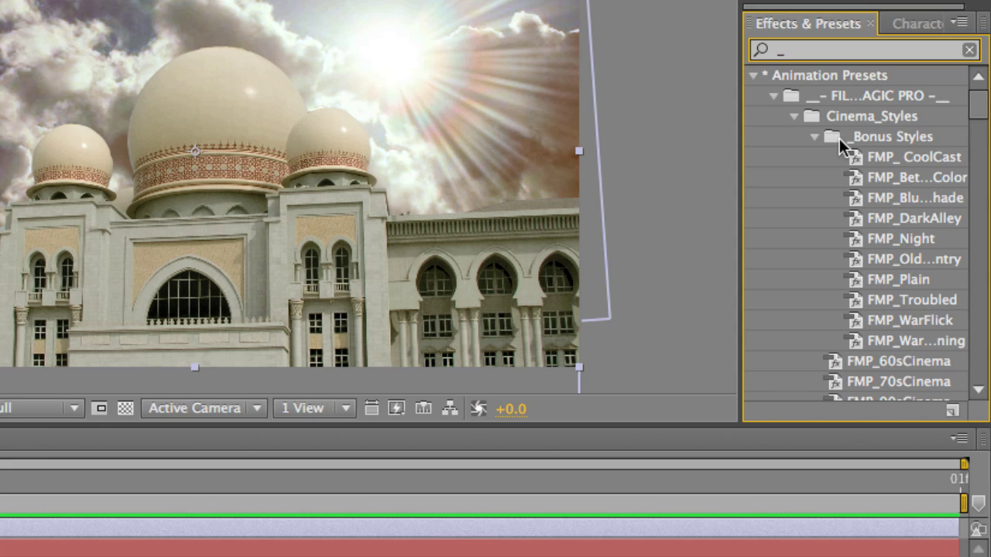
{"action": "scroll", "coordinate": [839, 145], "scroll_direction": "down", "scroll_amount": 3}
{"action": "scroll", "coordinate": [840, 139], "scroll_direction": "down", "scroll_amount": 10}
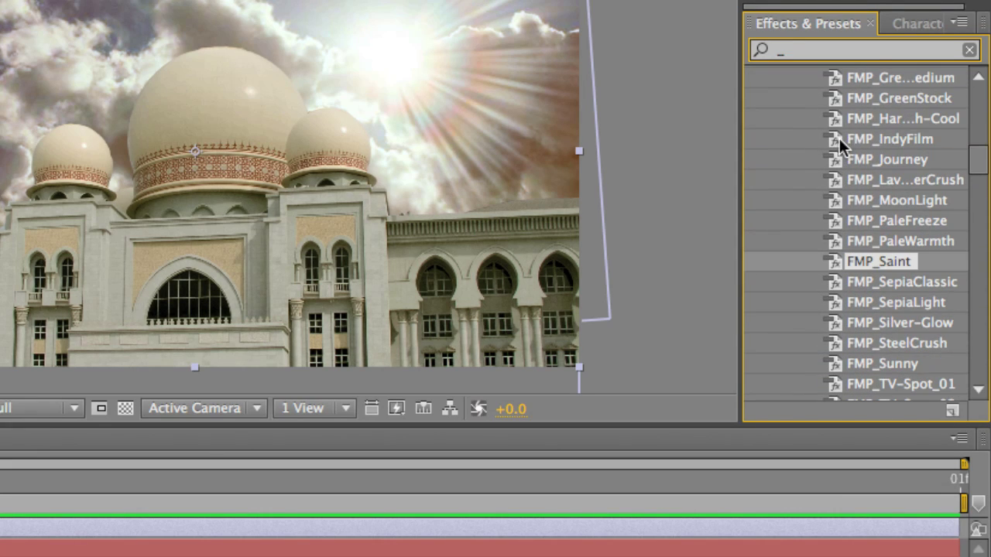
{"action": "left_click_drag", "start_coordinate": [876, 263], "coordinate": [321, 535]}
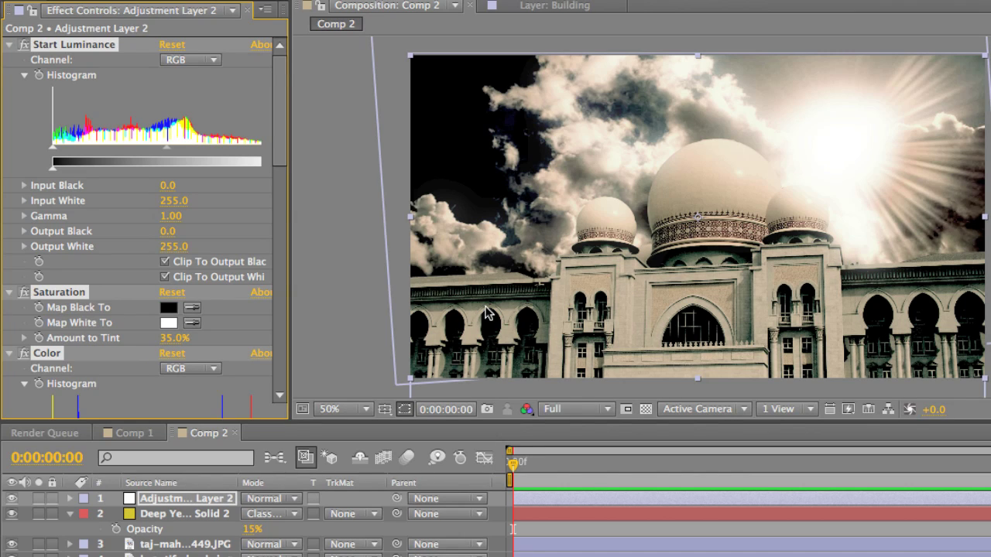
Lower Adjustment Layer 2's opacity to 75%, stepping through 90% and 80%.
{"action": "left_click", "coordinate": [183, 501]}
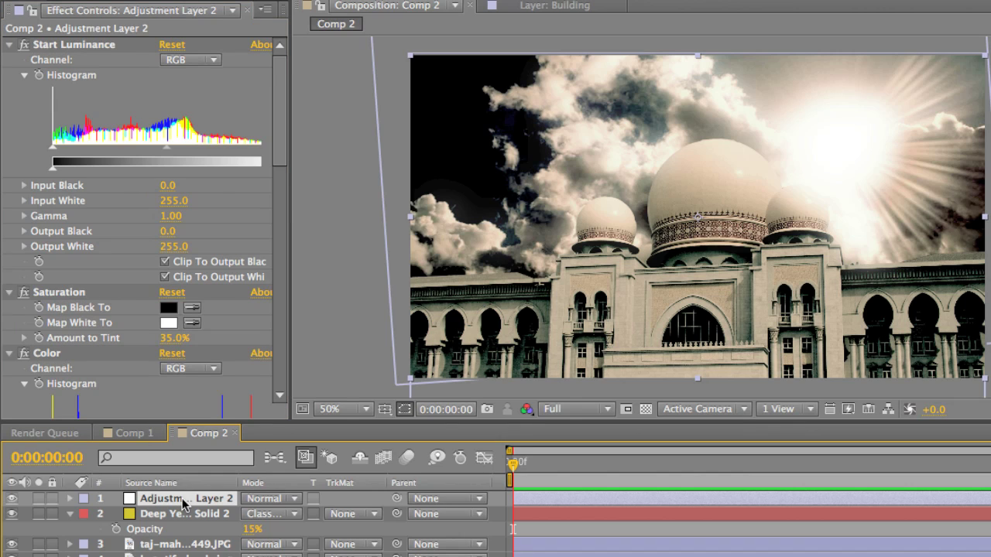
{"action": "key", "text": "t"}
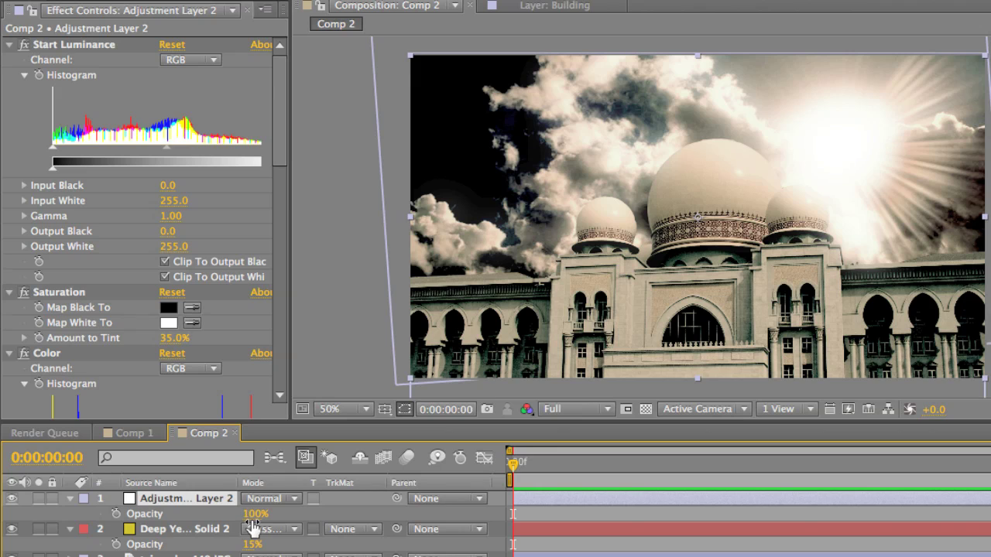
{"action": "left_click", "coordinate": [255, 515]}
{"action": "type", "text": "90"}
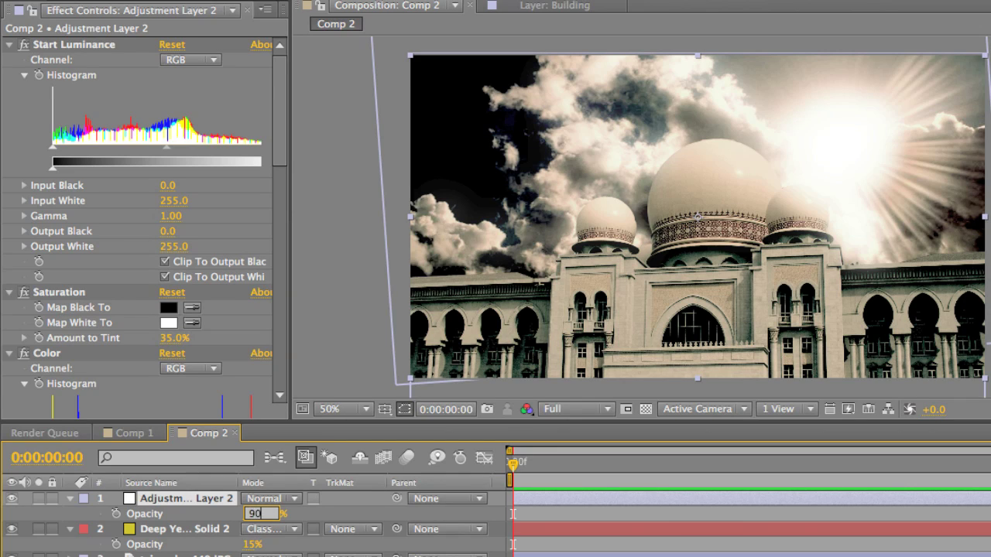
{"action": "key", "text": "Return"}
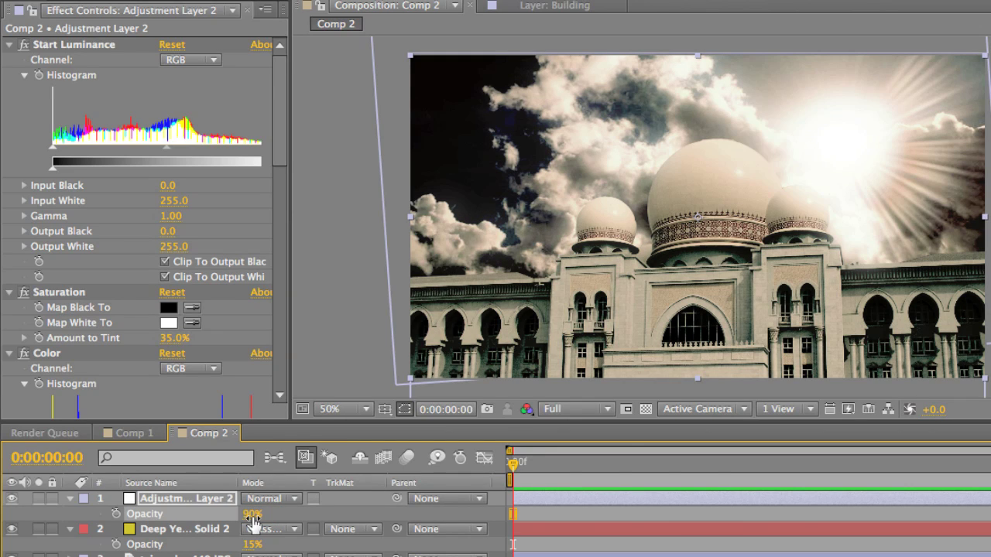
{"action": "left_click", "coordinate": [253, 516]}
{"action": "type", "text": "80"}
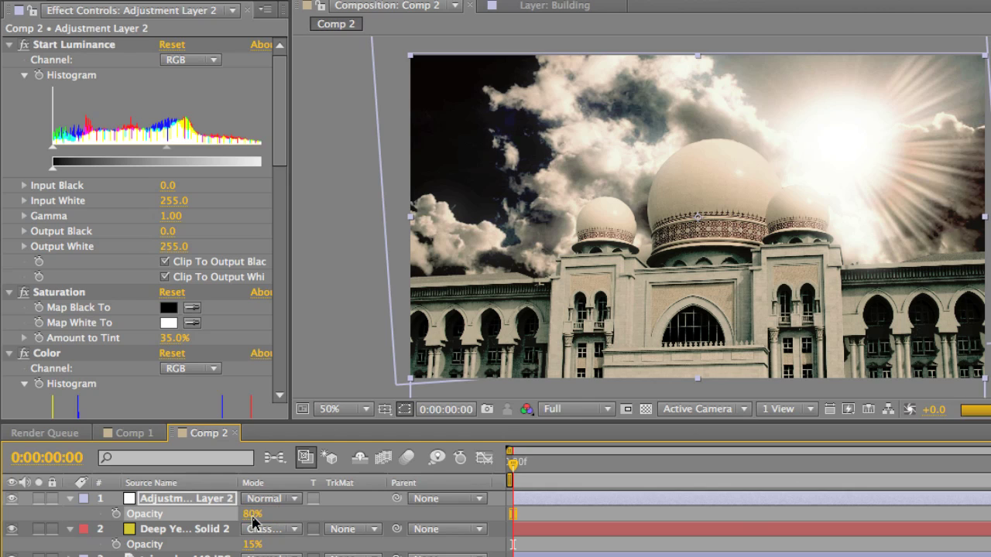
{"action": "key", "text": "Return"}
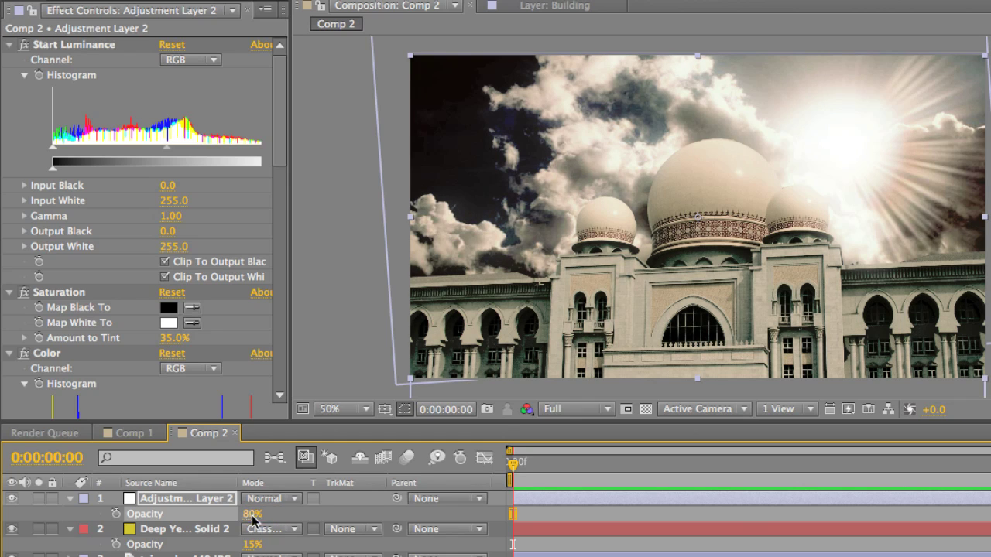
{"action": "left_click", "coordinate": [254, 516]}
{"action": "type", "text": "75"}
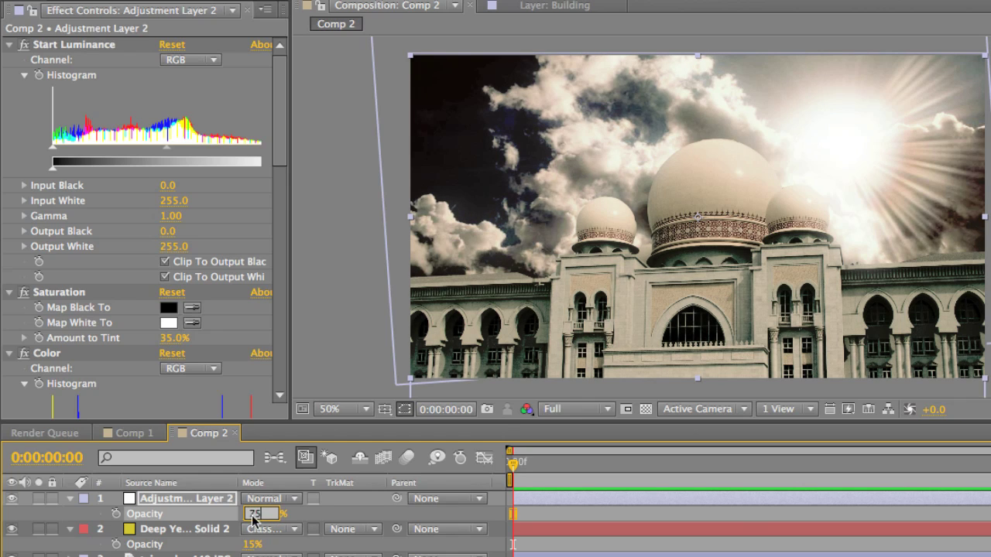
{"action": "key", "text": "Return"}
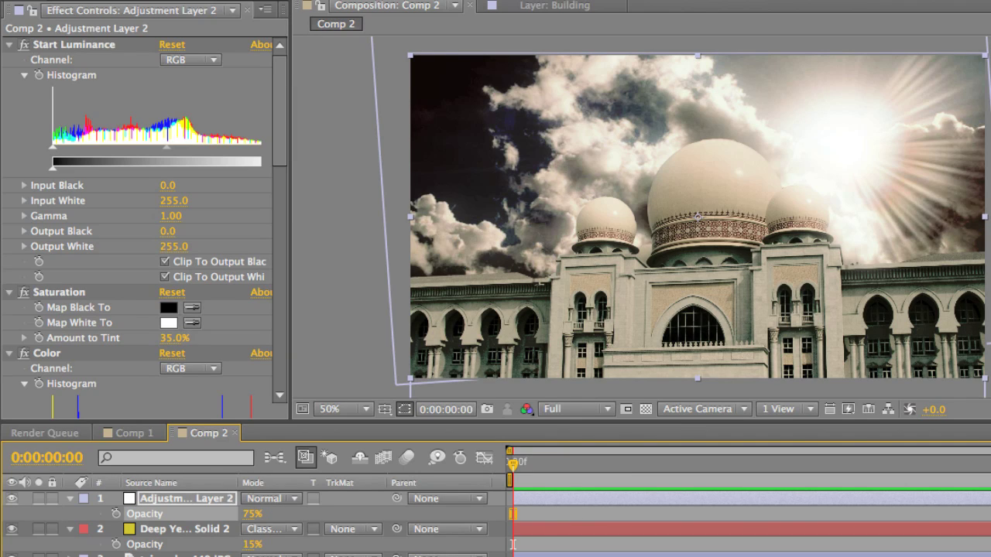
{"action": "key", "text": "ctrl+shift+a"}
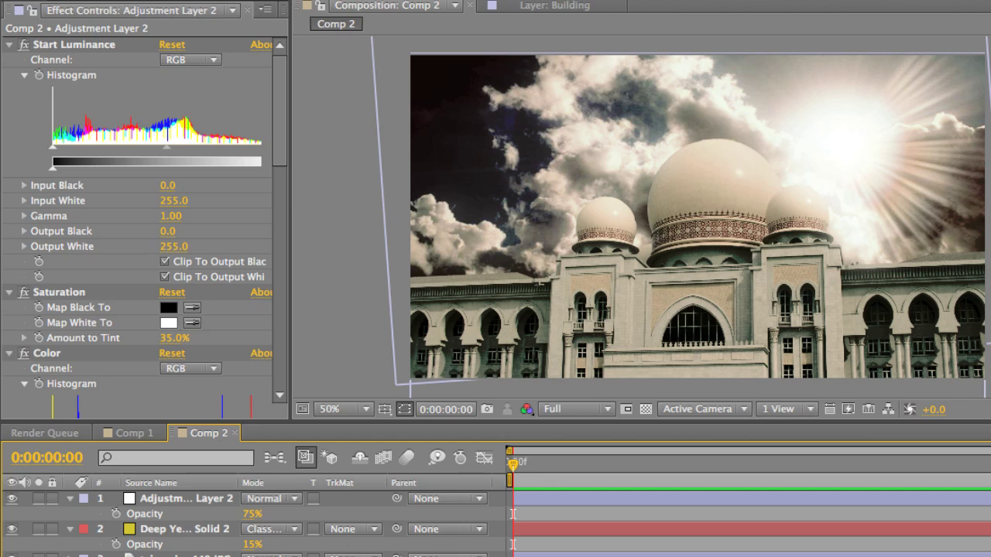
Add a black solid and fit an elliptical Mask 1 to it with the Ellipse Tool.
{"action": "left_click", "coordinate": [329, 0]}
{"action": "mouse_move", "coordinate": [329, 0]}
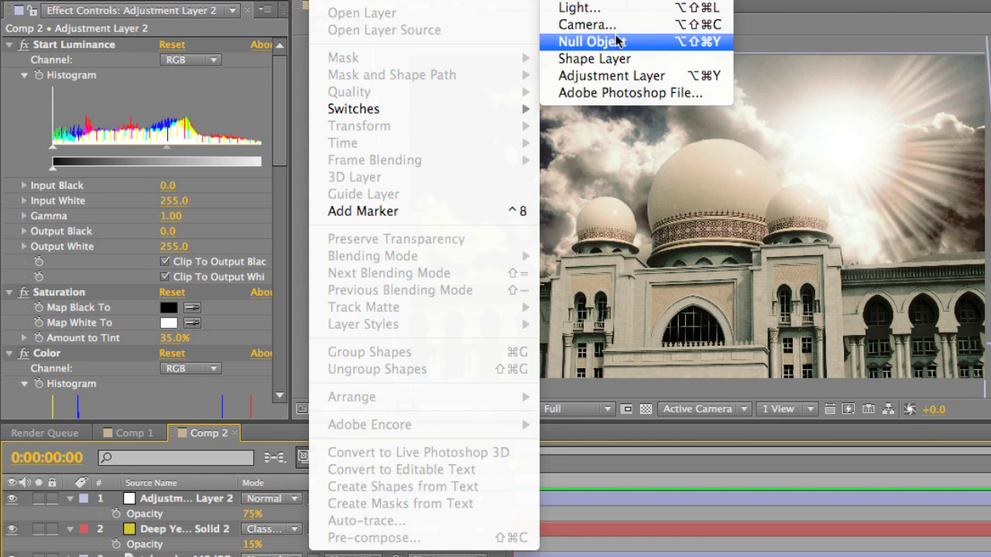
{"action": "left_click", "coordinate": [624, 2]}
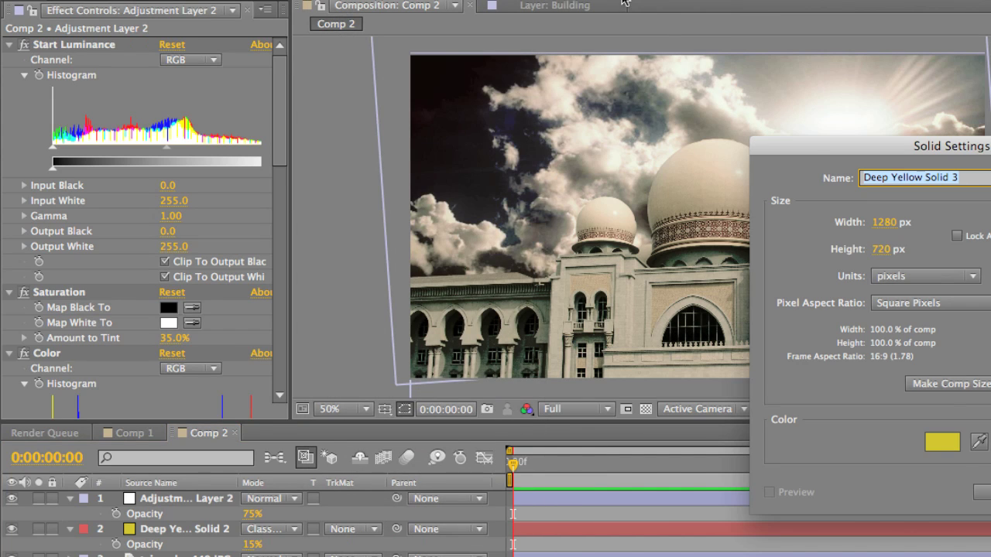
{"action": "left_click", "coordinate": [942, 442]}
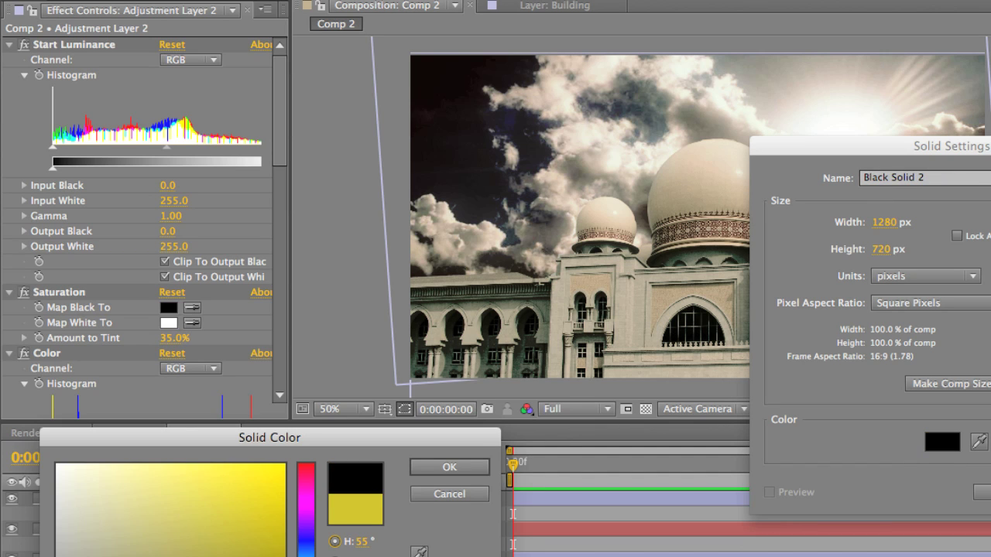
{"action": "key", "text": "Return"}
{"action": "key", "text": "Return"}
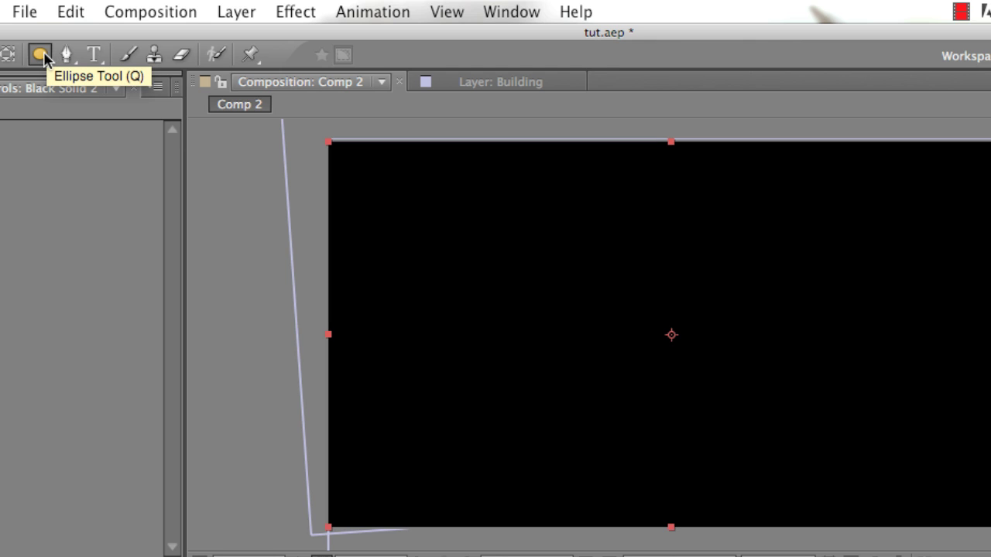
{"action": "double_click", "coordinate": [41, 56]}
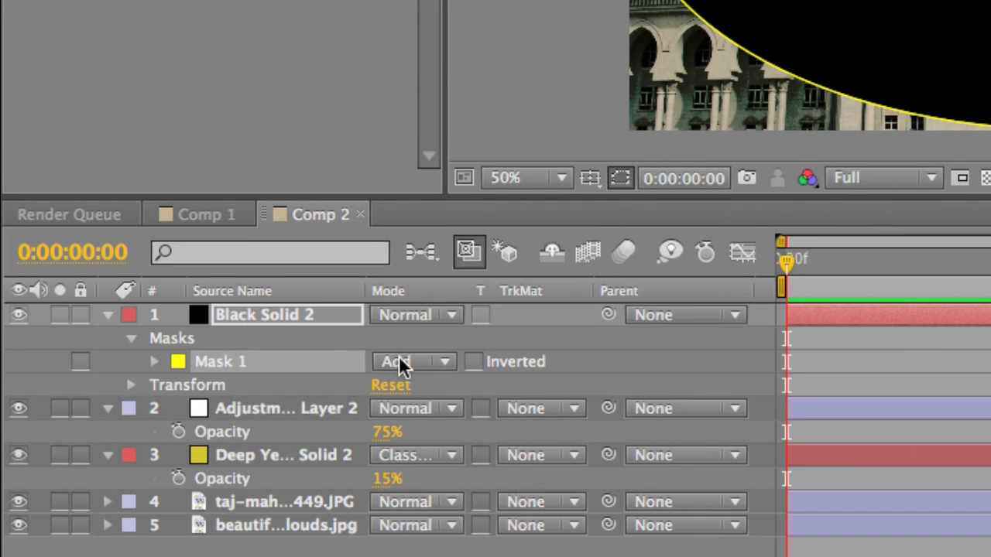
Set Mask 1 to Subtract and give it a 200-pixel feather.
{"action": "left_click", "coordinate": [401, 364]}
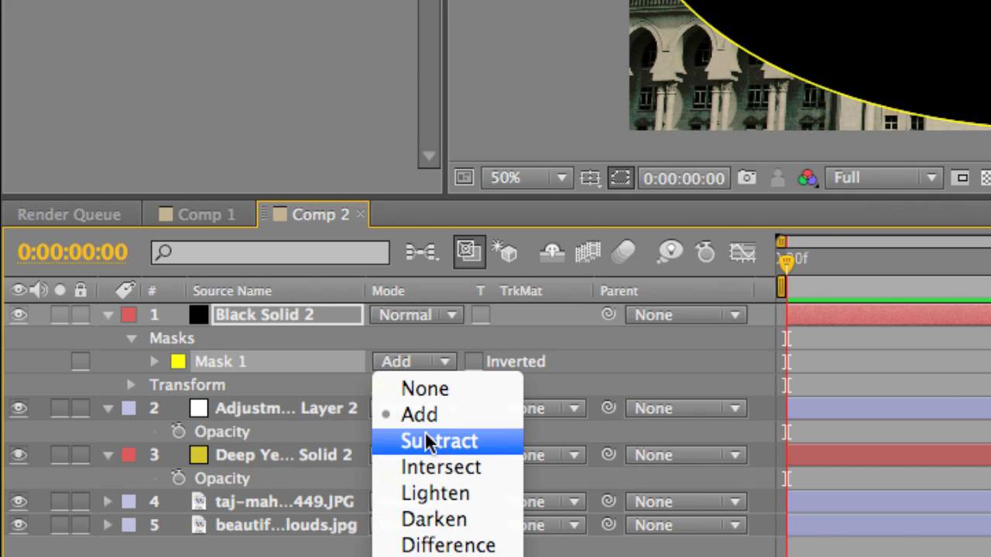
{"action": "left_click", "coordinate": [429, 442]}
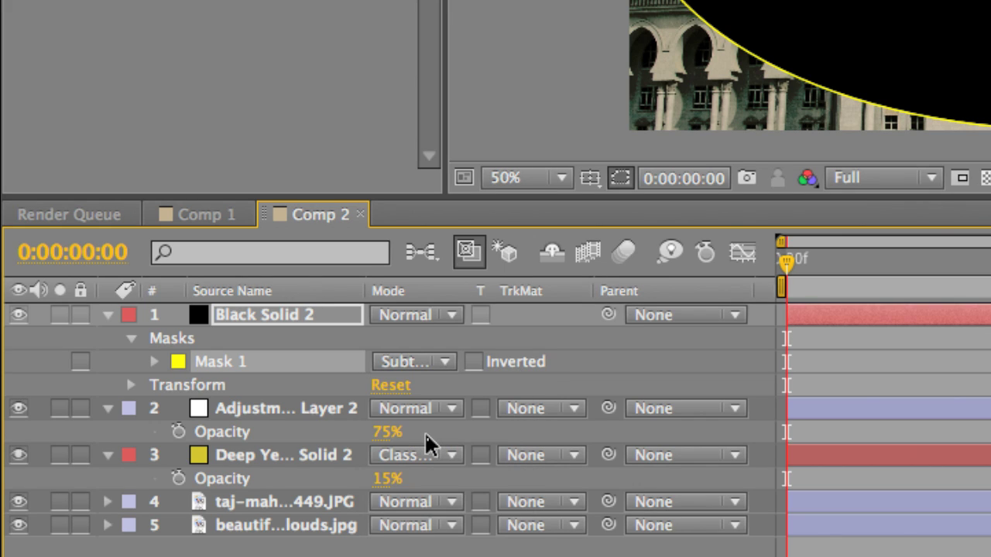
{"action": "left_click", "coordinate": [306, 321]}
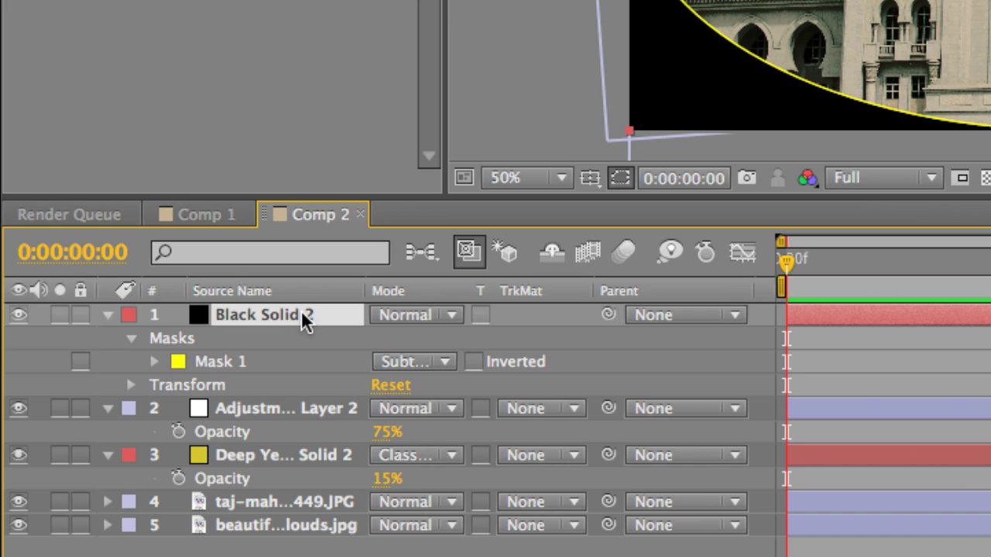
{"action": "key", "text": "f"}
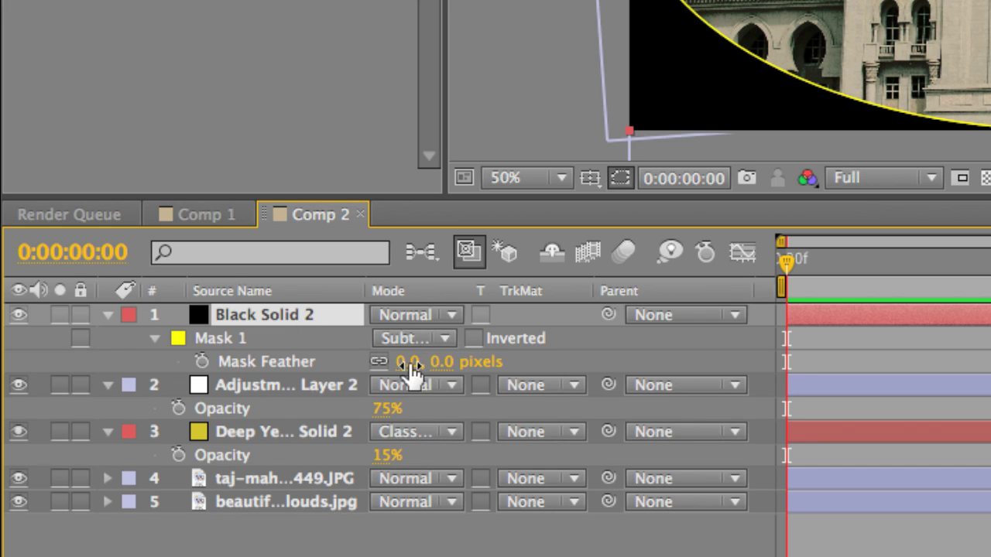
{"action": "left_click", "coordinate": [408, 364]}
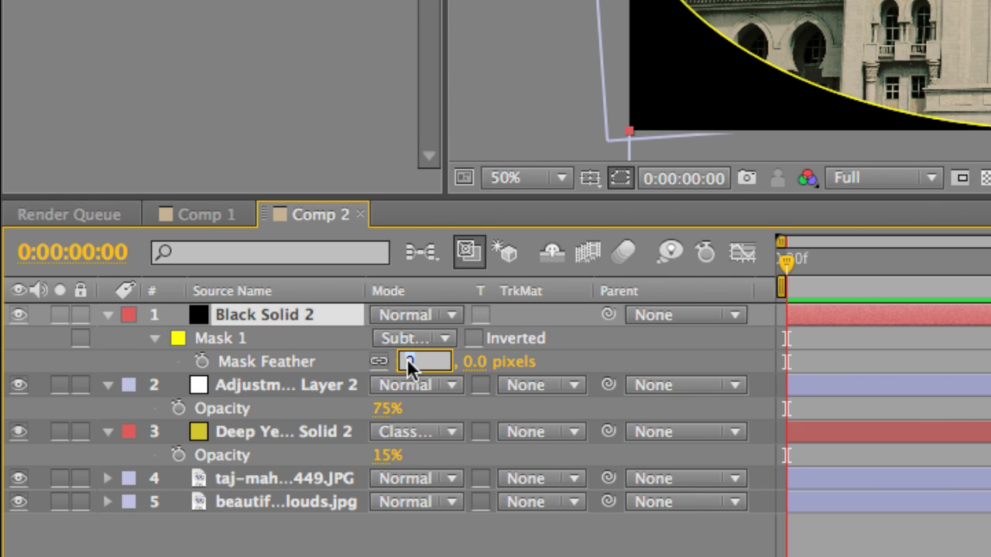
{"action": "type", "text": "200"}
{"action": "key", "text": "Return"}
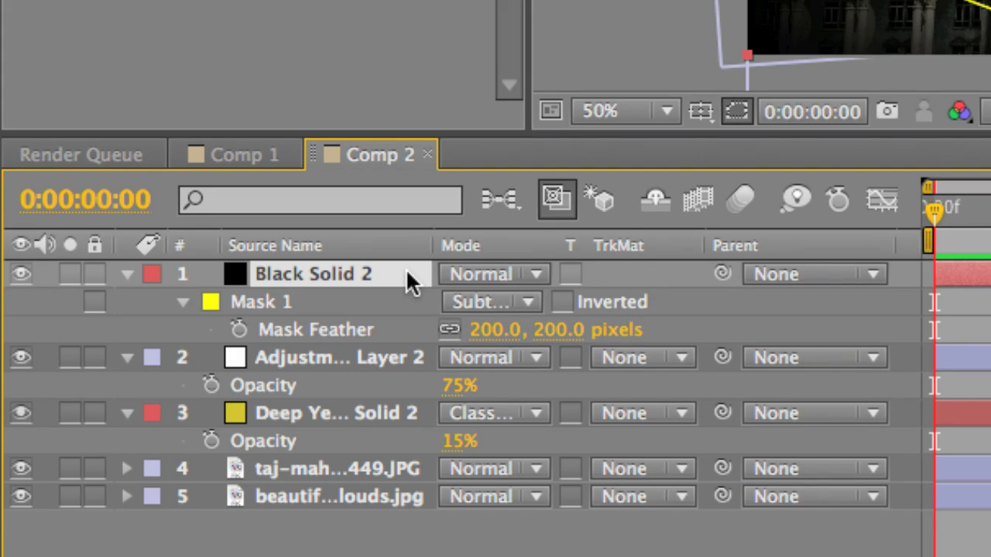
Set Black Solid 2's opacity to 75%.
{"action": "key", "text": "t"}
{"action": "left_click", "coordinate": [463, 305]}
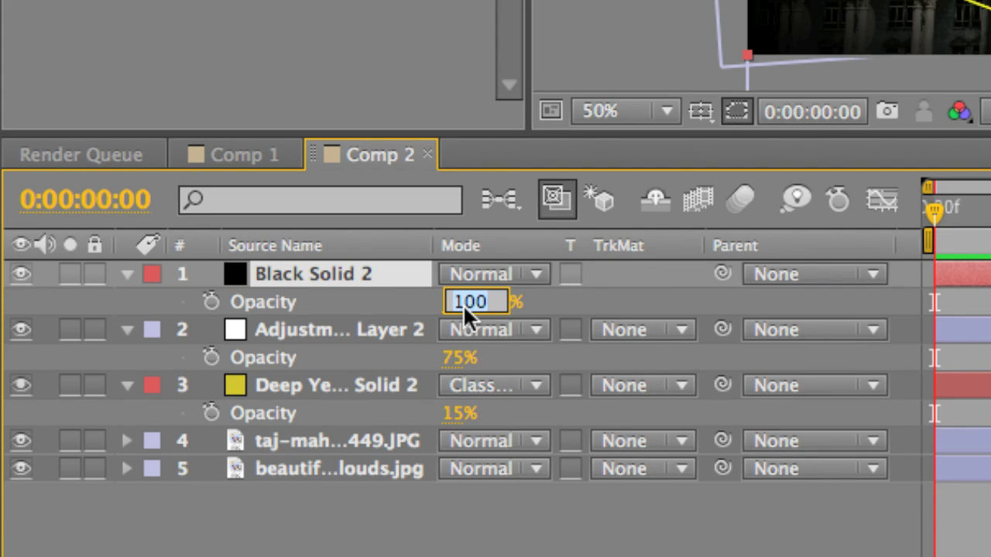
{"action": "type", "text": "75"}
{"action": "key", "text": "Return"}
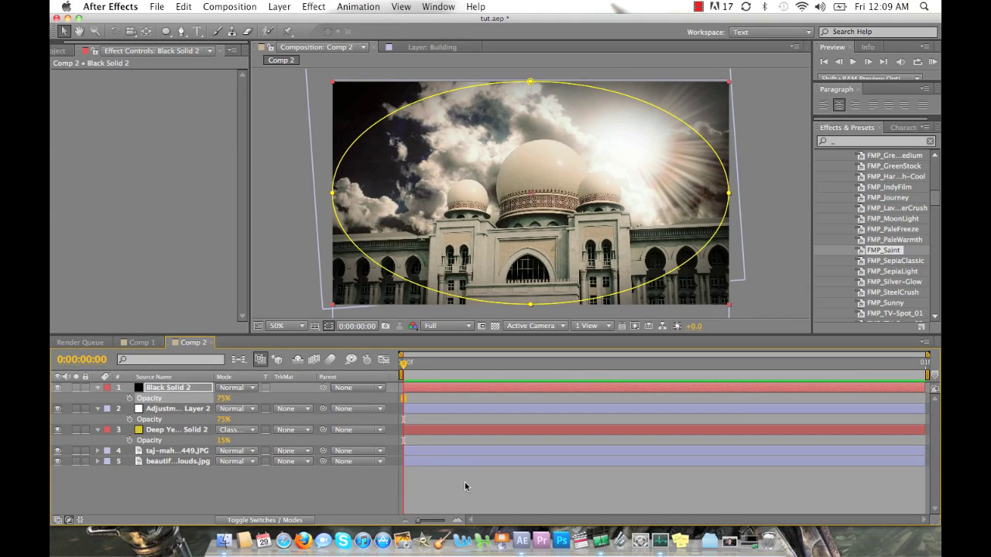
{"action": "left_click", "coordinate": [955, 523]}
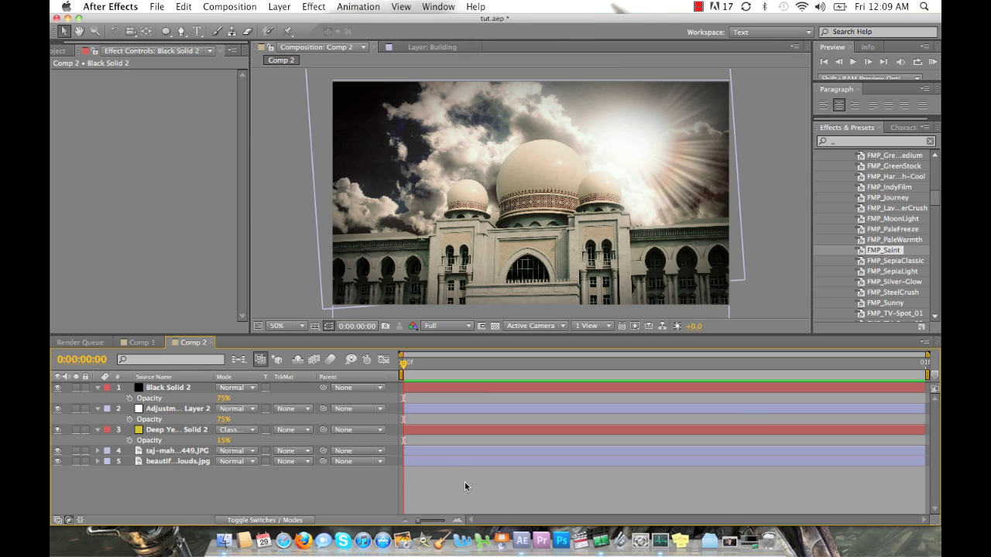